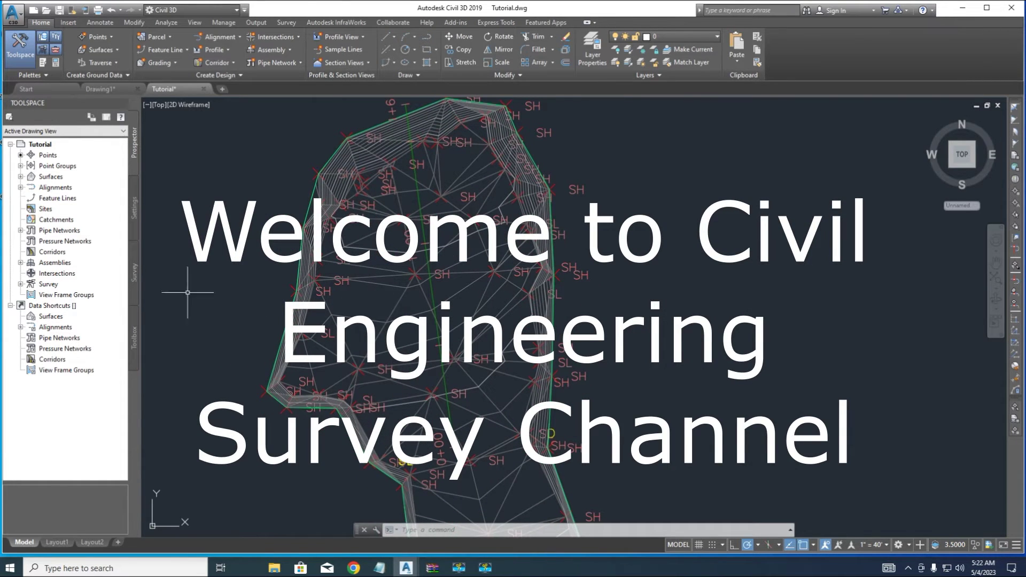
Start sample lines on the site's alignment and set their name template to Cut and Fill<[Next Counter]>
middle_drag(216, 189, 214, 191)
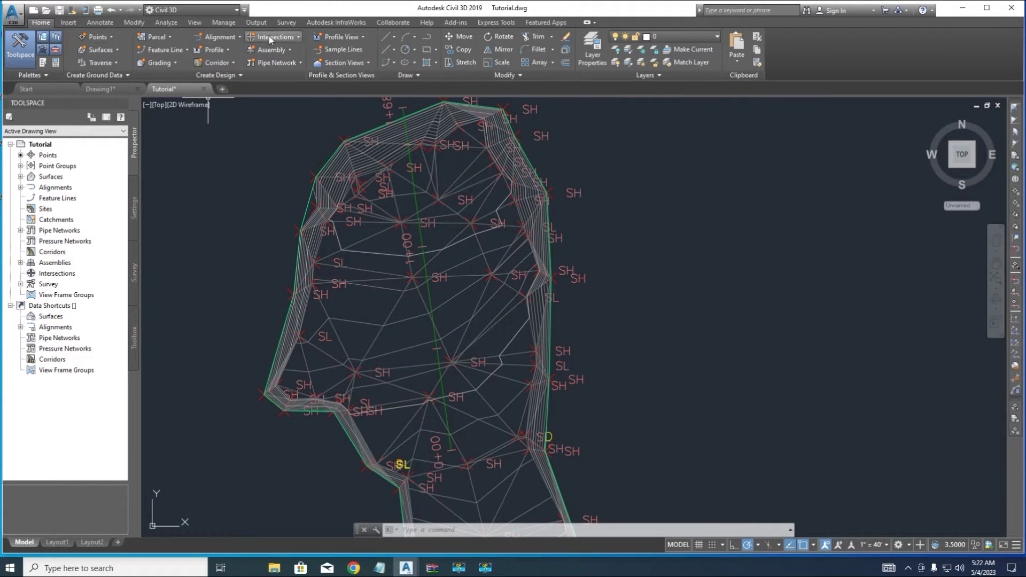
click(342, 49)
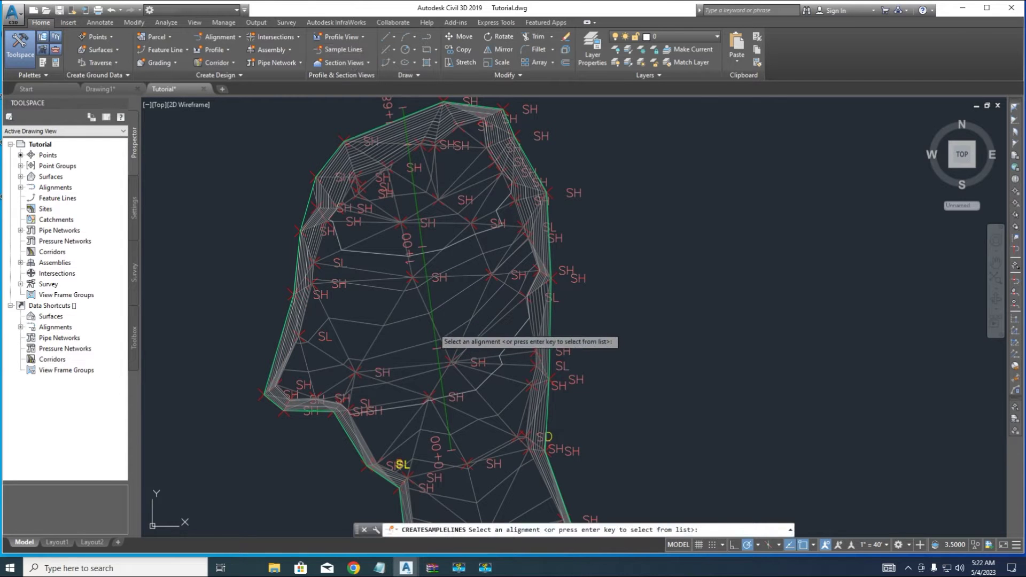
click(434, 329)
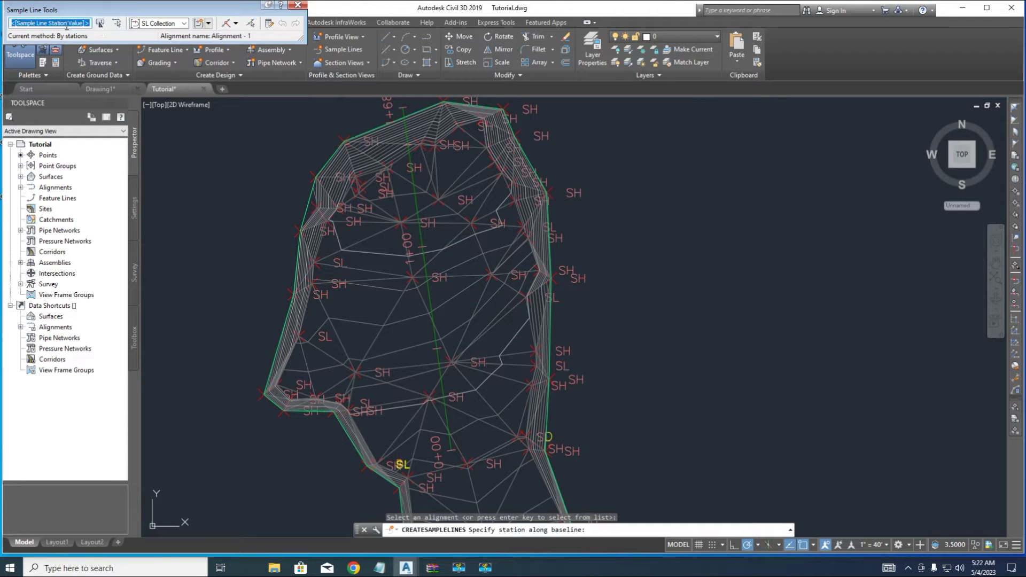
click(100, 23)
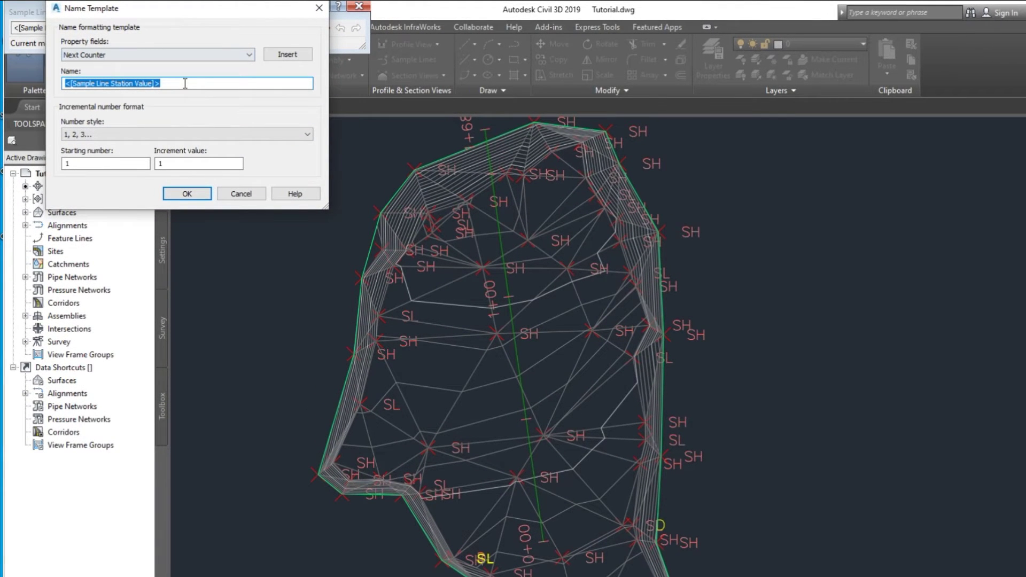
text(Cut and Fill)
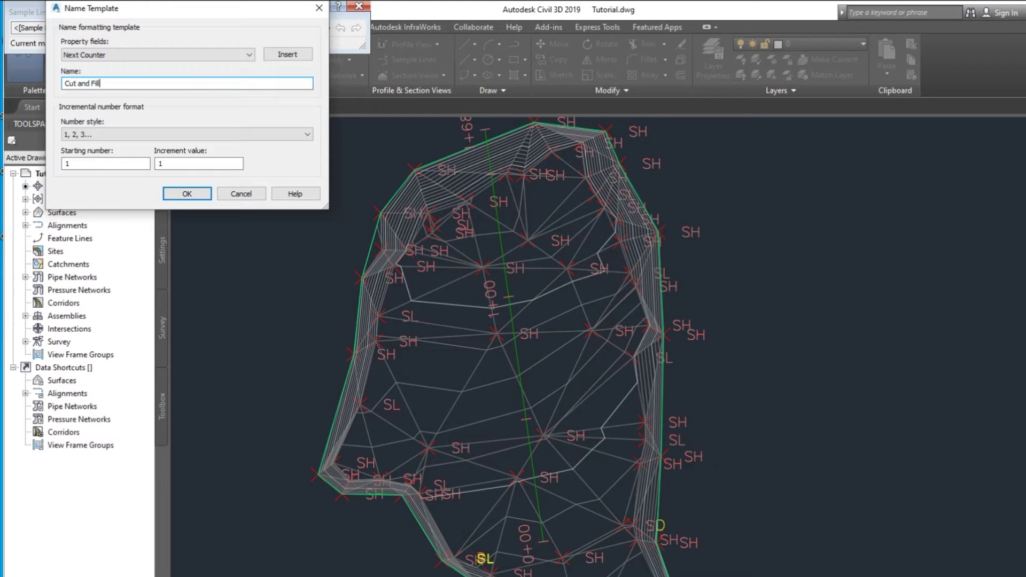
click(287, 54)
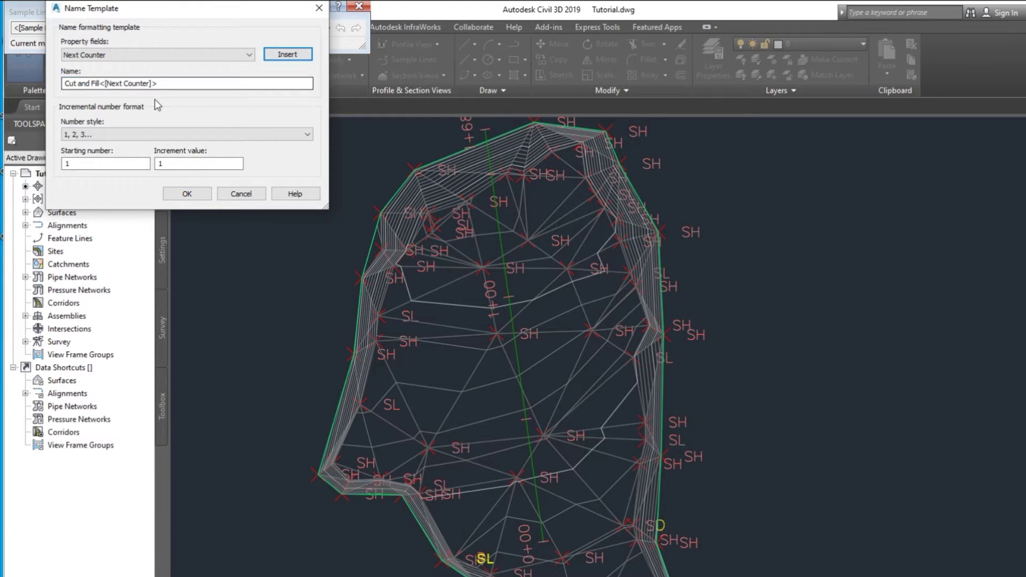
drag(105, 84, 124, 84)
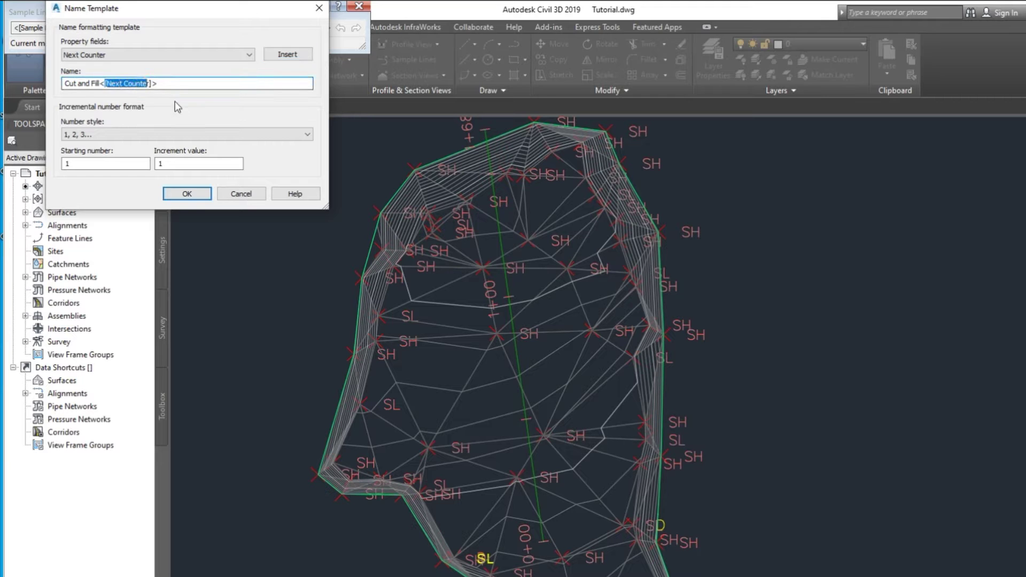
click(189, 194)
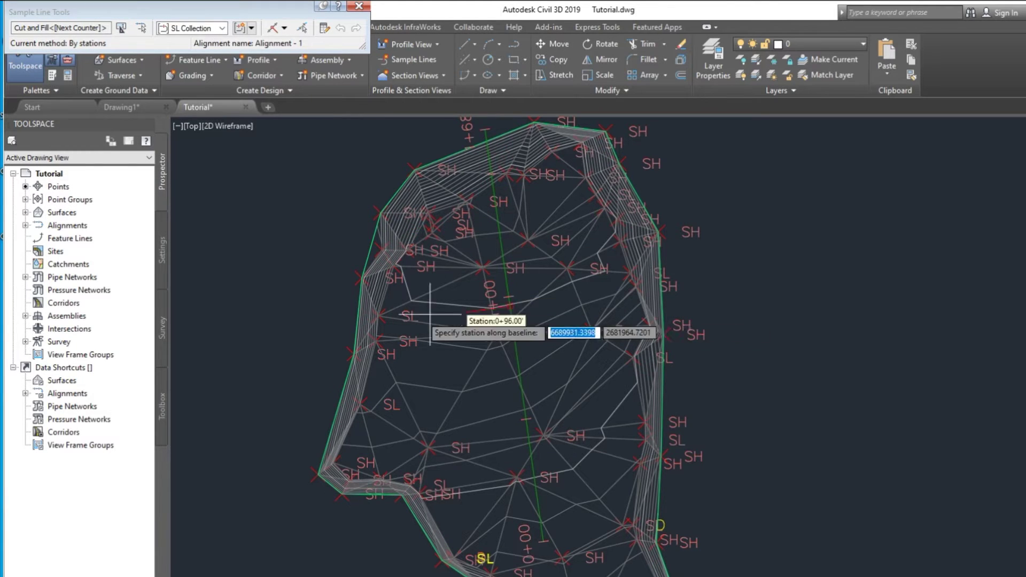
Switch sample line creation to picking points on screen and draw the first line across the surface at station 0+00
click(285, 28)
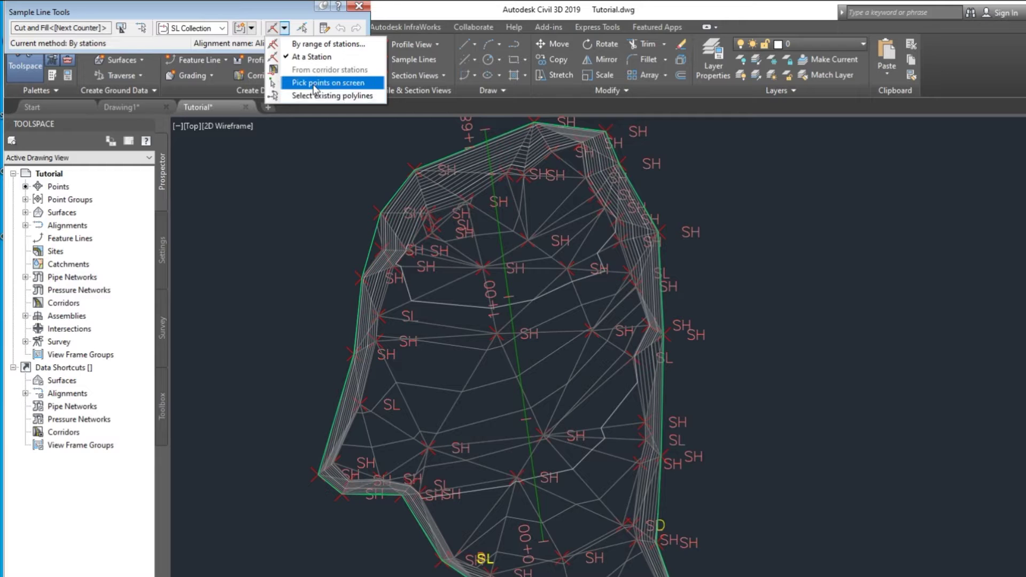
click(314, 87)
scroll(448, 343, down, 2)
scroll(461, 479, up, 2)
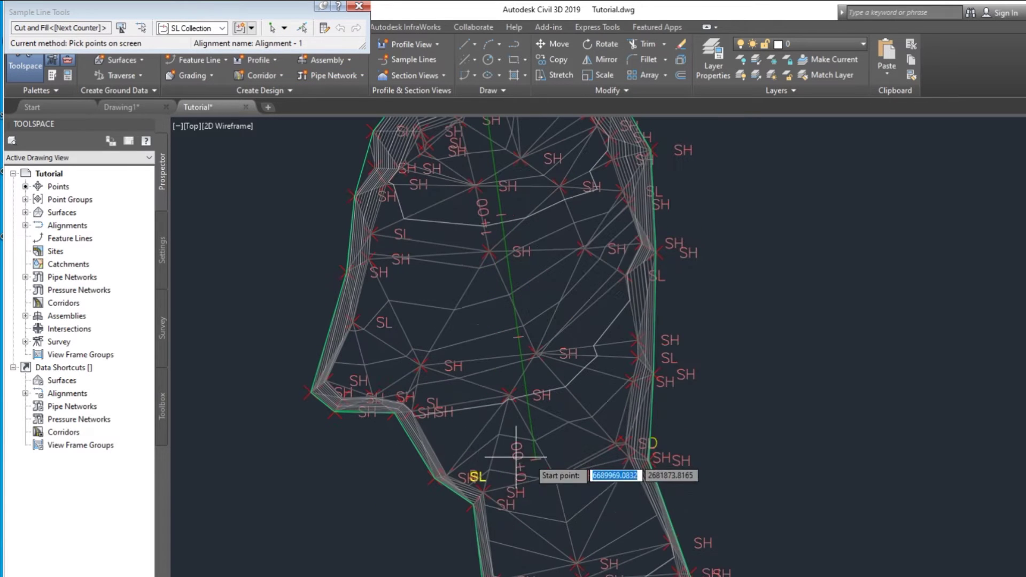
scroll(497, 459, up, 5)
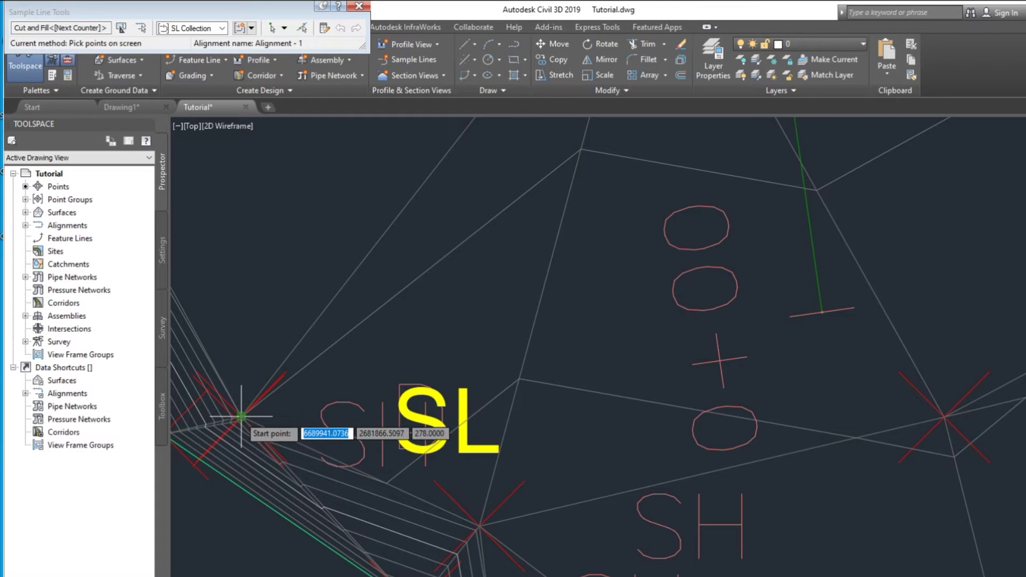
scroll(297, 422, down, 4)
scroll(376, 465, up, 2)
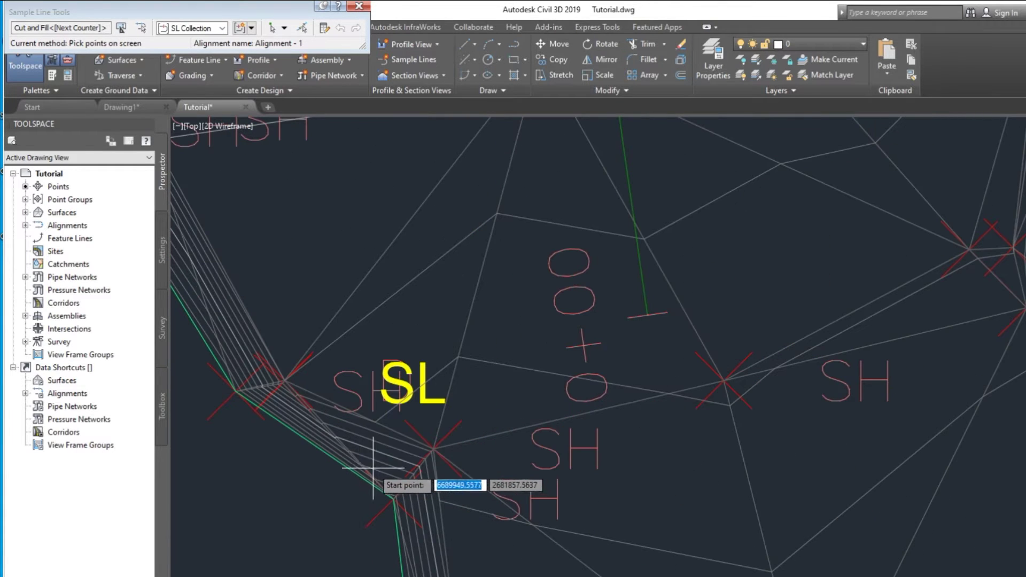
click(236, 391)
scroll(239, 460, down, 4)
scroll(550, 381, up, 6)
click(521, 356)
scroll(571, 392, down, 2)
scroll(571, 391, down, 2)
right_click(622, 359)
click(632, 368)
Draw the second sample line between the opposite slope edges at about station 0+33
scroll(474, 367, down, 3)
middle_drag(296, 301, 459, 408)
scroll(274, 431, up, 2)
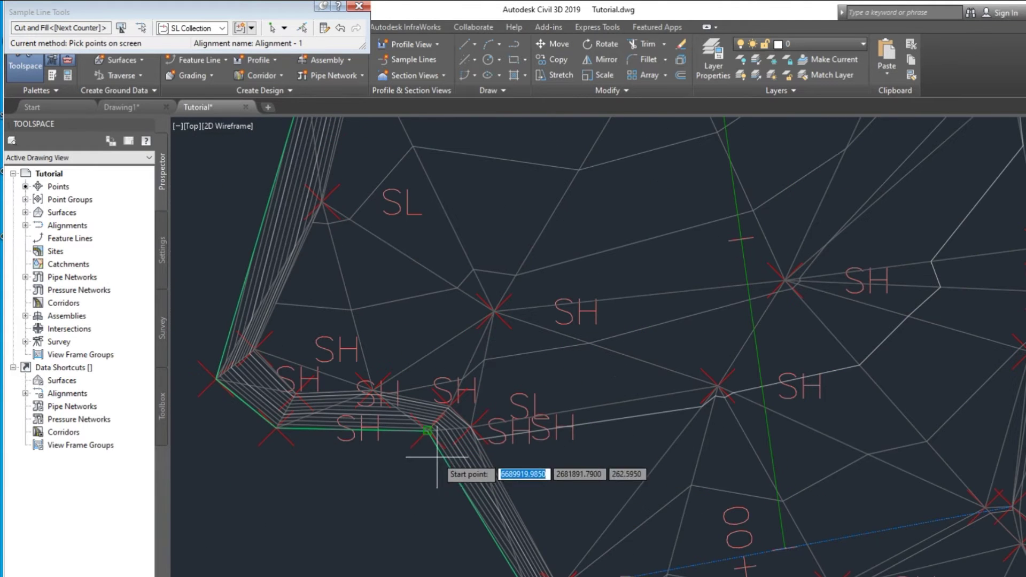
scroll(434, 428, up, 2)
scroll(485, 402, up, 2)
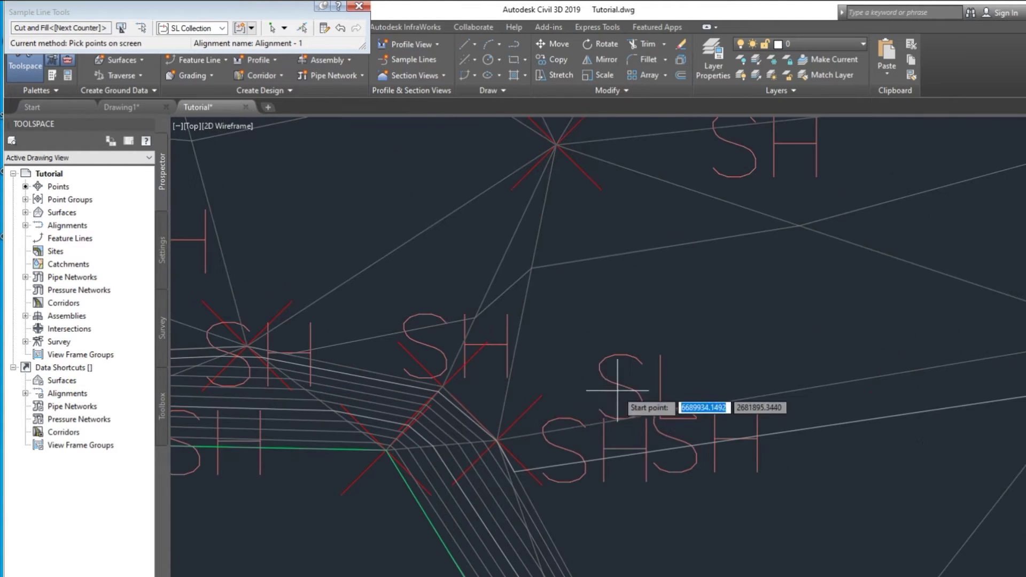
click(442, 386)
scroll(368, 444, down, 3)
scroll(776, 419, up, 2)
click(700, 311)
scroll(609, 405, down, 4)
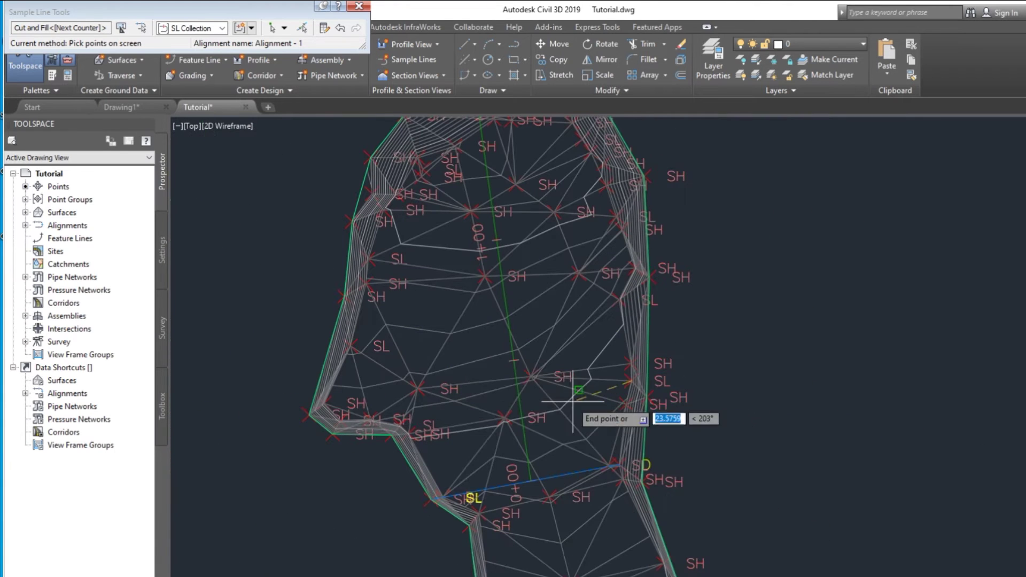
right_click(594, 360)
click(631, 369)
Draw the third sample line from the east SL point to the west SL point at about station 0+67
scroll(460, 368, up, 2)
middle_drag(462, 373, 449, 403)
click(701, 291)
click(264, 365)
right_click(211, 350)
click(247, 359)
Draw the fourth sample line between the opposite SL points just north of the 1+00 station, at about 1+01
middle_drag(514, 254, 520, 394)
scroll(698, 298, up, 2)
click(700, 298)
scroll(622, 353, down, 2)
scroll(301, 373, up, 2)
click(257, 394)
right_click(386, 376)
click(422, 385)
Draw the fifth sample line between the east and west slope points at about station 1+32 and finish sample line creation
middle_drag(521, 342, 499, 481)
click(805, 261)
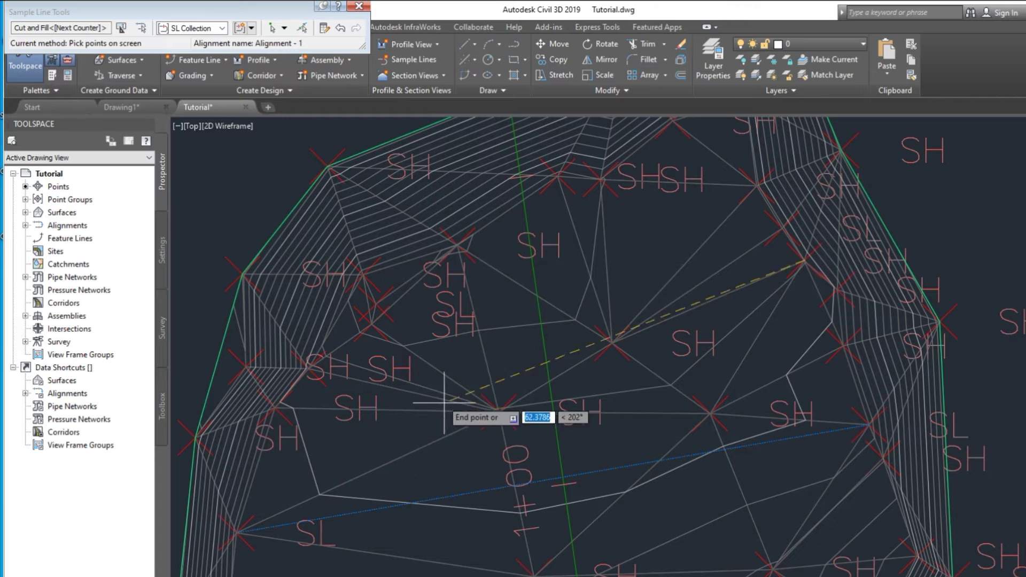
click(376, 304)
right_click(439, 336)
click(458, 347)
key(Escape)
Try to stretch the west end of the northernmost sample line beyond the surface boundary
click(508, 290)
click(378, 303)
middle_drag(203, 315, 376, 326)
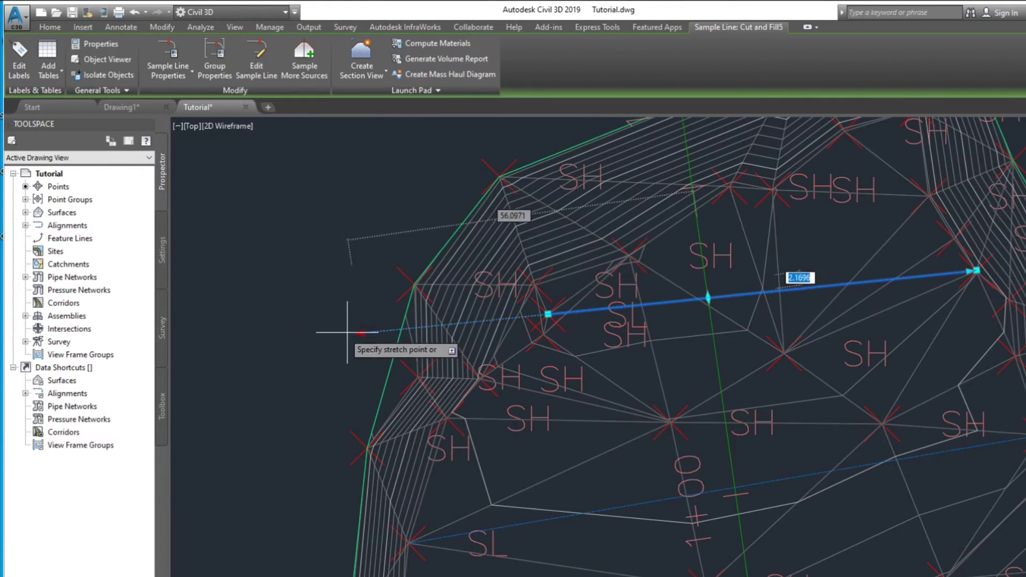
drag(169, 342, 172, 342)
key(Escape)
scroll(427, 318, down, 2)
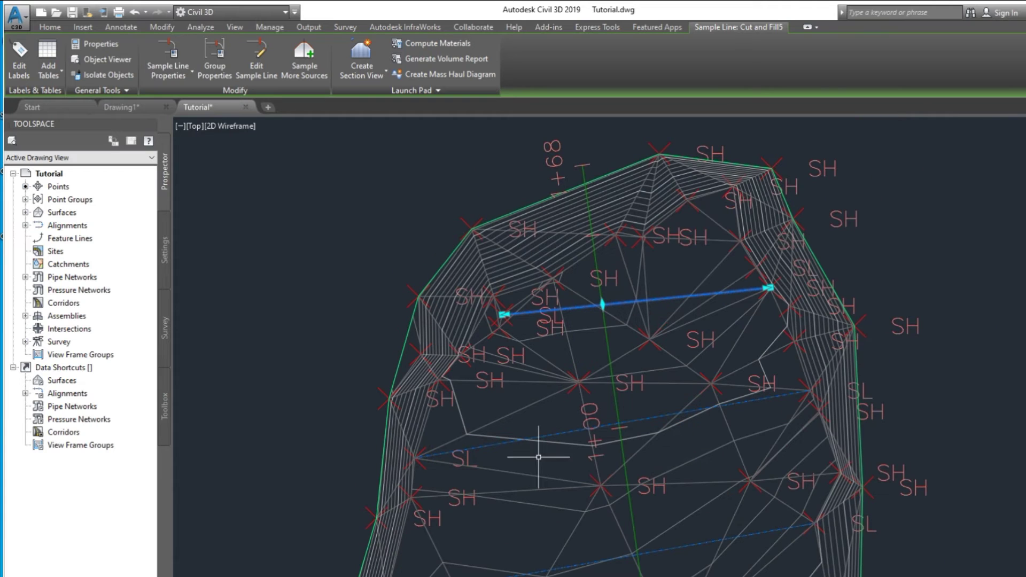
click(261, 57)
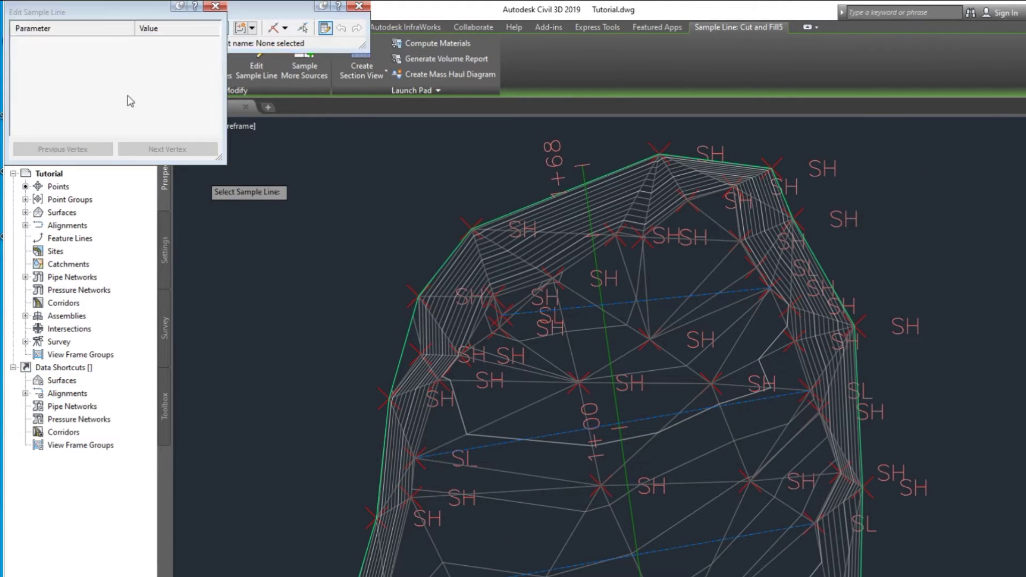
click(215, 6)
click(359, 6)
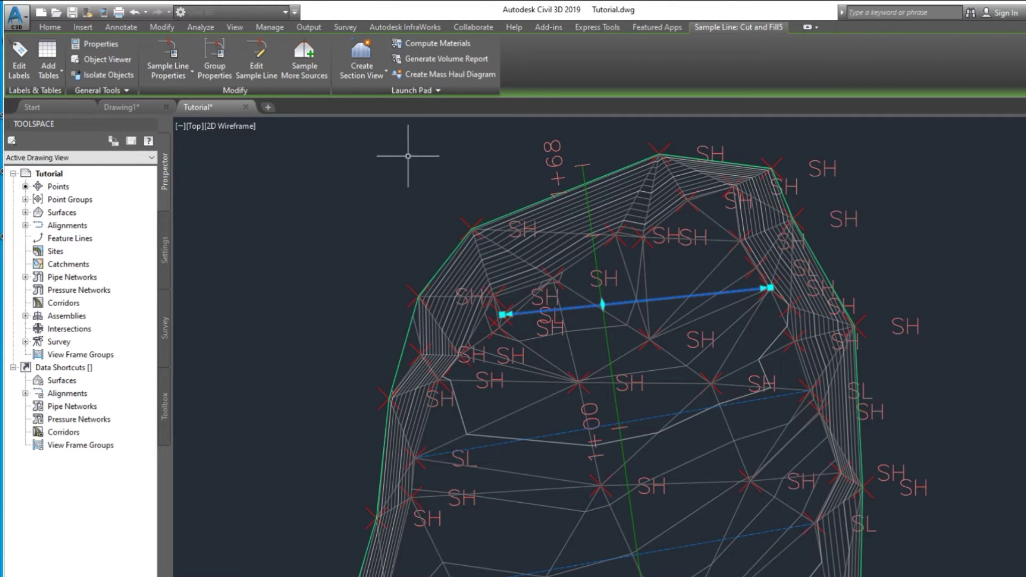
Open the sample line editor and set Cut and Fill5's left and right swath widths to 100 feet
click(266, 68)
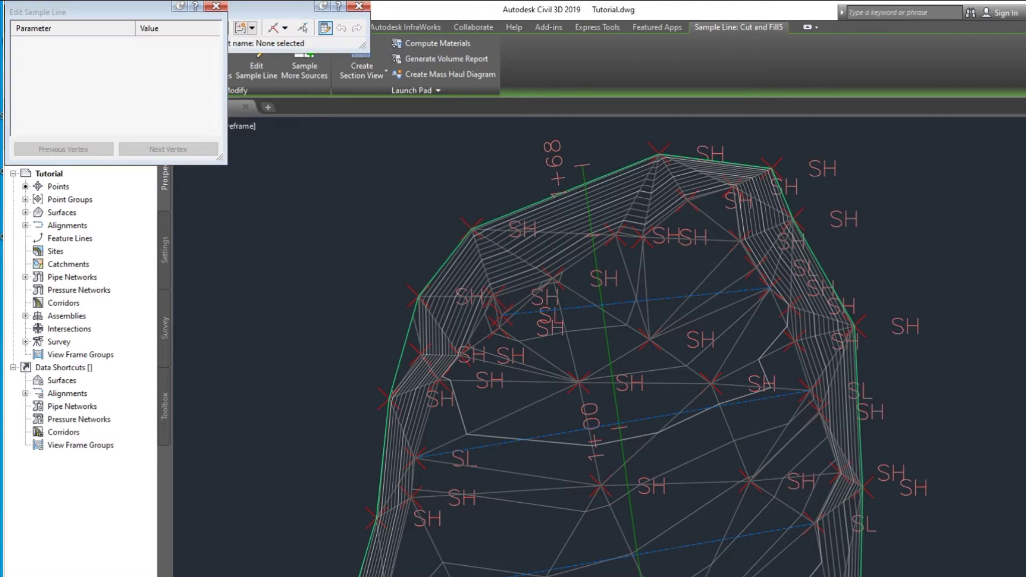
click(578, 308)
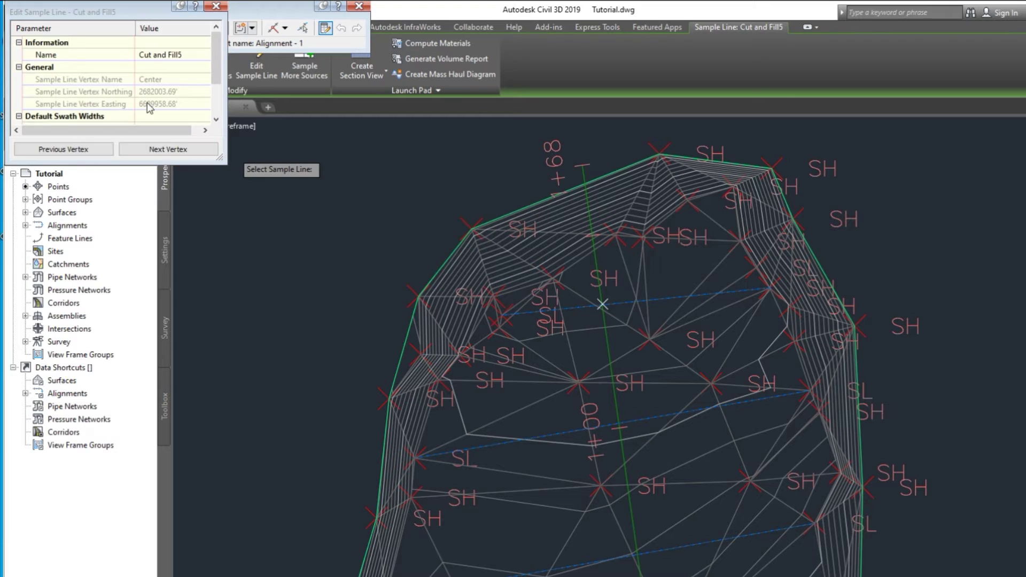
drag(216, 55, 220, 92)
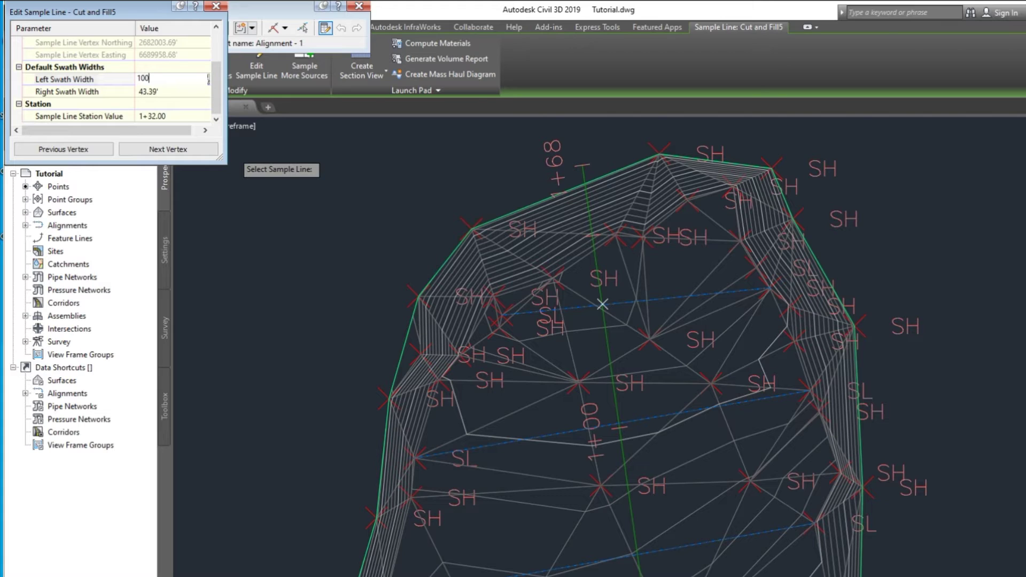
click(156, 91)
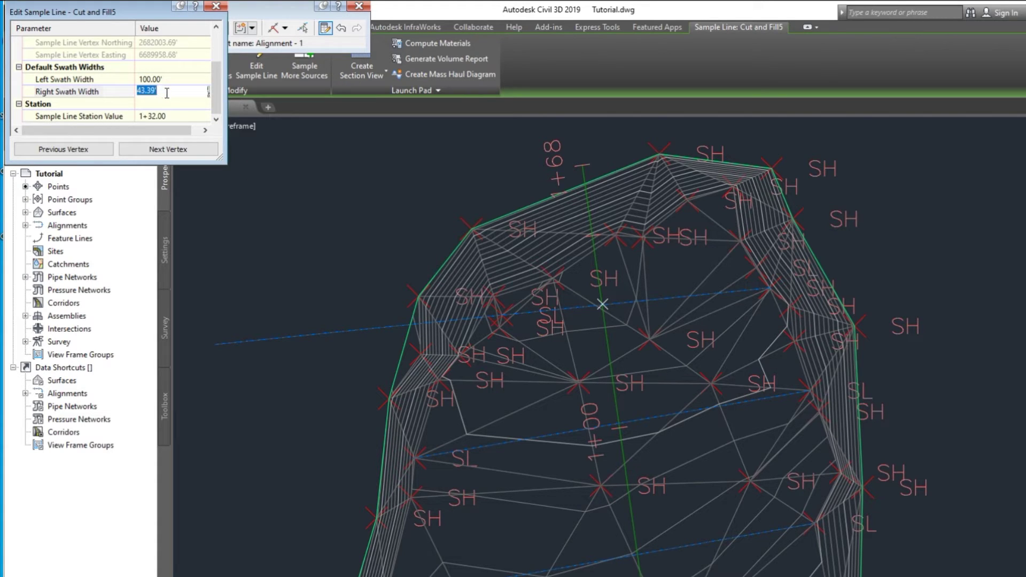
click(174, 104)
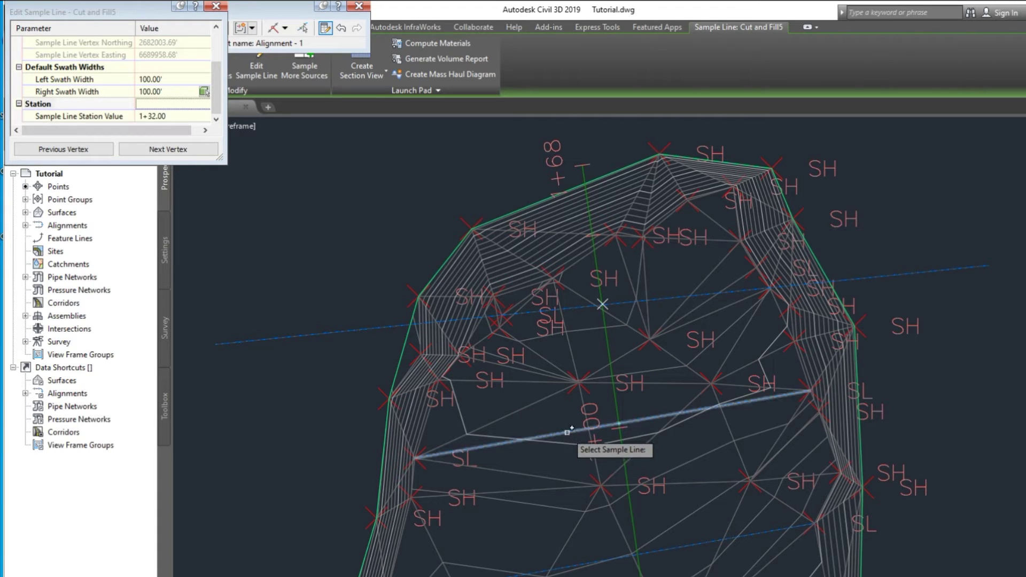
Set the left and right swath widths of sample line Cut and Fill4 to 100 feet
click(568, 433)
drag(217, 67, 216, 98)
click(174, 80)
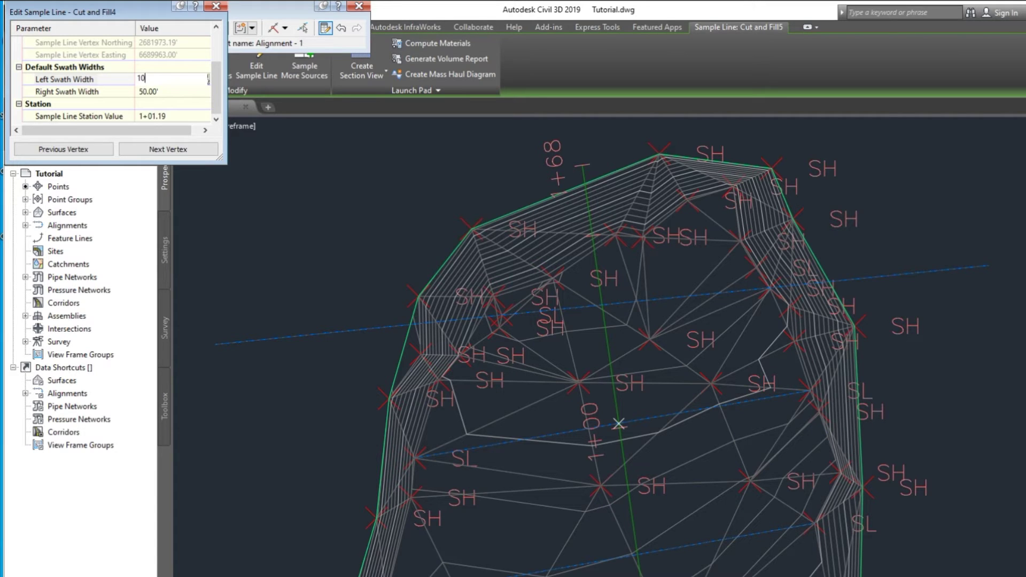
click(169, 94)
key(Return)
Set the left and right swath widths of sample line Cut and Fill3 to 120 feet
scroll(580, 445, down, 2)
scroll(556, 535, up, 4)
click(508, 501)
drag(218, 70, 222, 101)
click(176, 79)
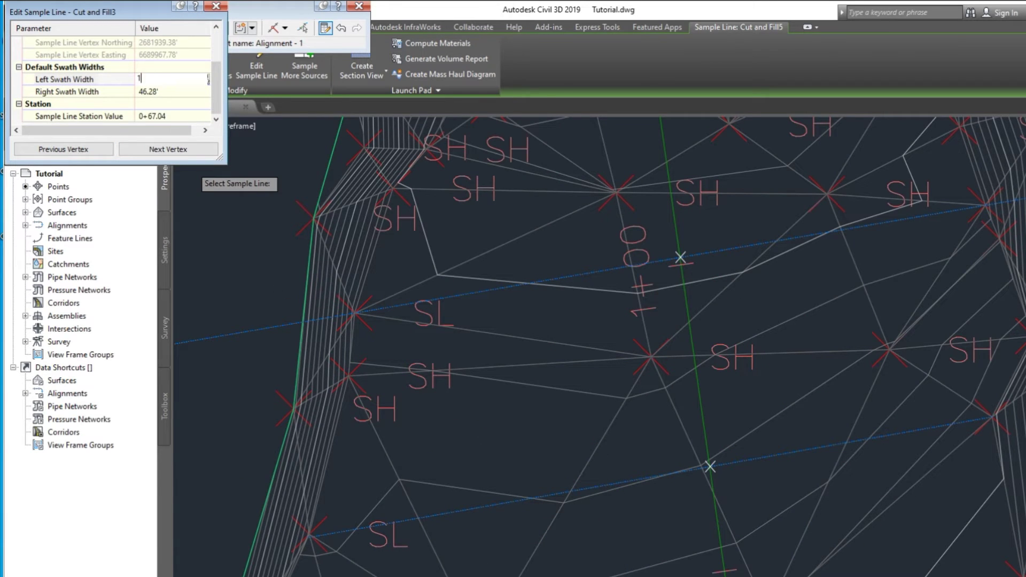
click(163, 93)
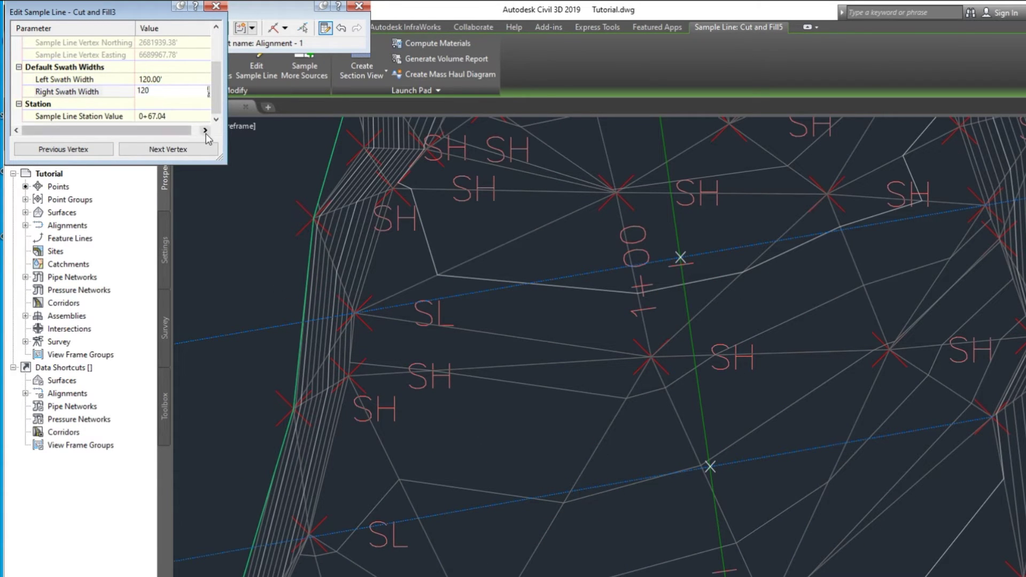
click(188, 147)
Set the left and right swath widths of sample line Cut and Fill2 to 140 feet
drag(217, 57, 218, 84)
scroll(427, 374, down, 4)
scroll(437, 501, up, 2)
click(493, 497)
click(177, 79)
text(12)
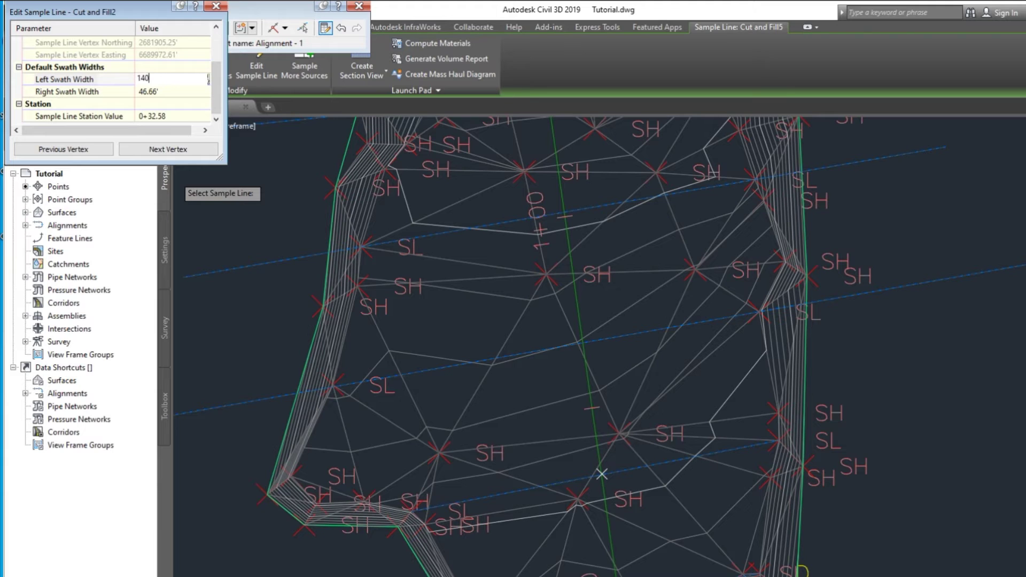
click(182, 94)
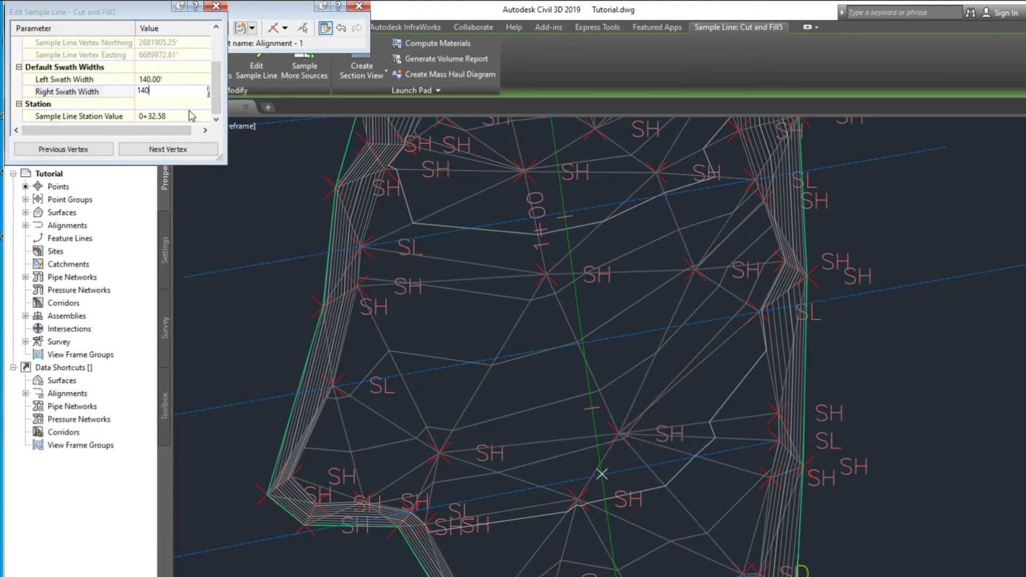
click(192, 111)
Set the left and right swath widths of sample line Cut and Fill1 at station 0+00 to 80 feet and close the editor
scroll(582, 386, down, 2)
scroll(555, 545, up, 4)
click(593, 504)
drag(215, 85, 215, 96)
scroll(217, 101, down, 2)
click(171, 79)
click(182, 94)
text(80)
click(187, 105)
key(Escape)
scroll(492, 349, down, 6)
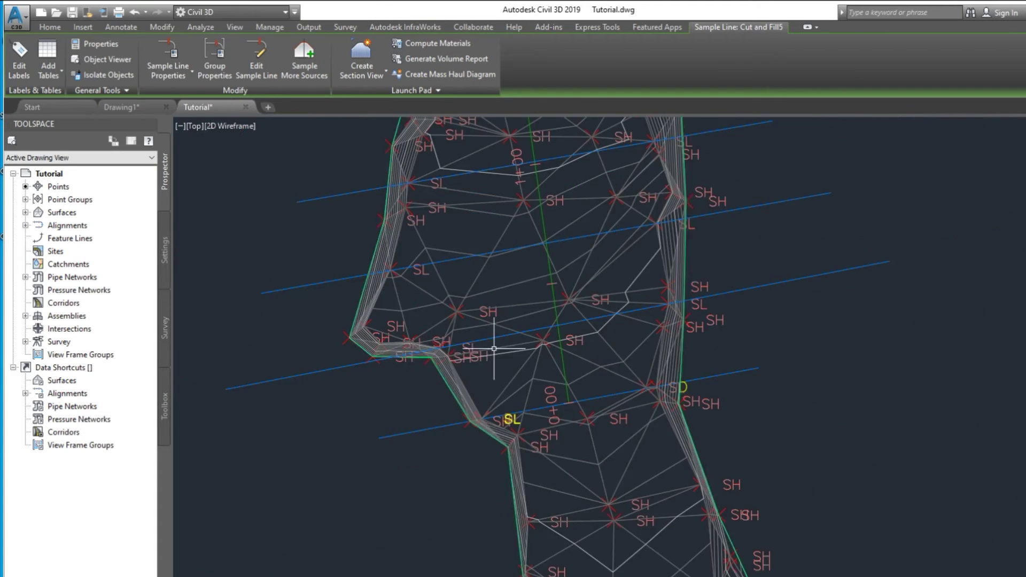
scroll(414, 437, up, 4)
click(435, 449)
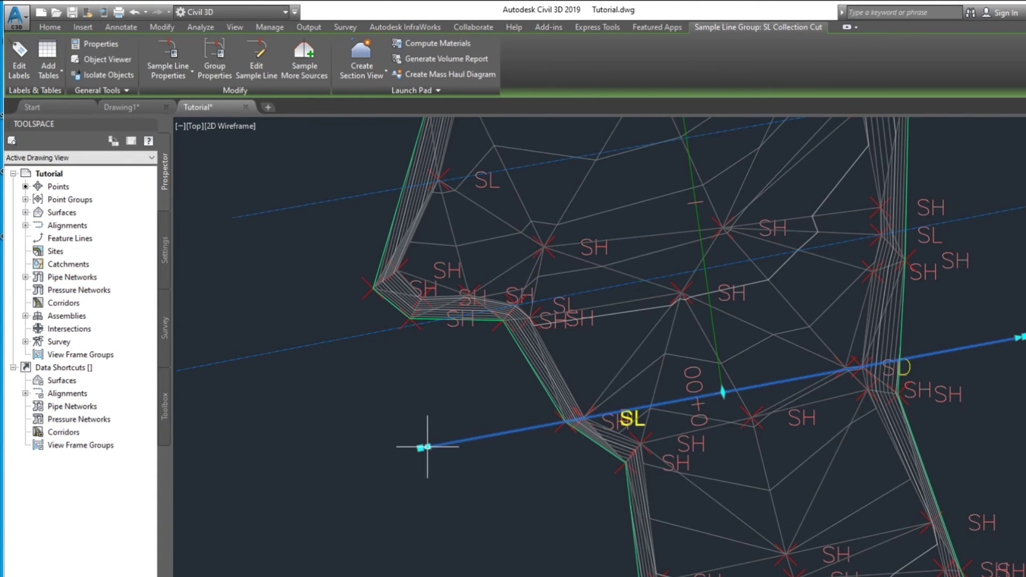
click(428, 447)
key(Escape)
middle_drag(341, 470, 394, 518)
key(Escape)
Stretch the west end of sample line Cut and Fill2 outward to an offset of about 149 feet
click(245, 416)
click(236, 418)
click(198, 429)
scroll(281, 419, down, 4)
scroll(279, 398, up, 2)
key(Escape)
Add sample line labels in the Section Name and Marks style to the SL Collection Cut group and clear the selection
click(298, 444)
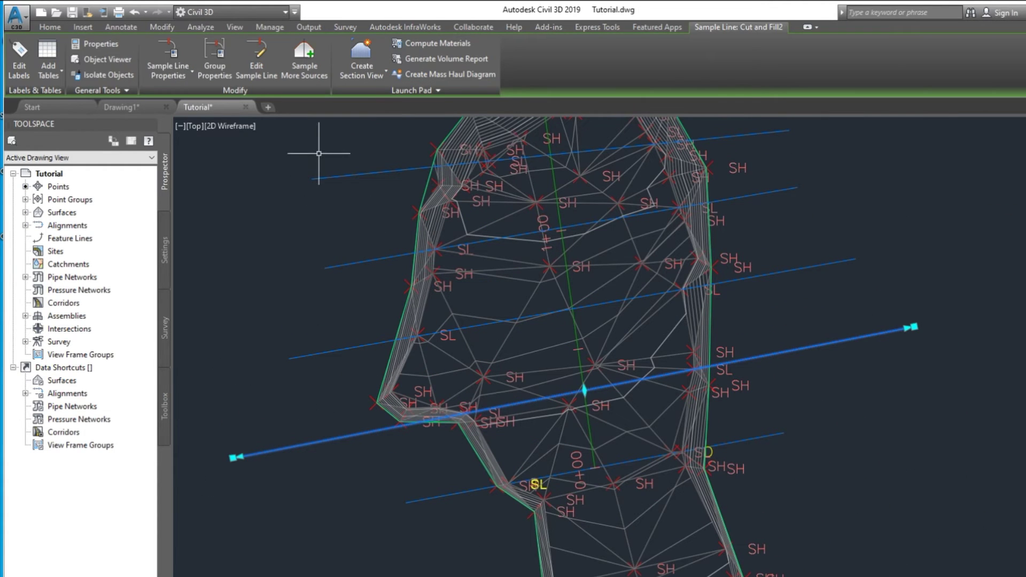
click(215, 53)
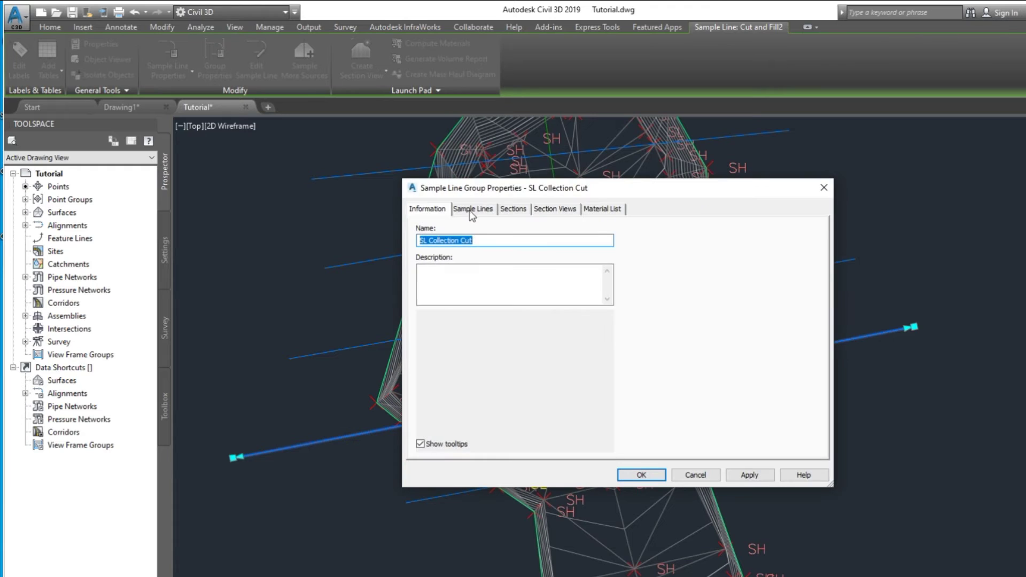
click(473, 209)
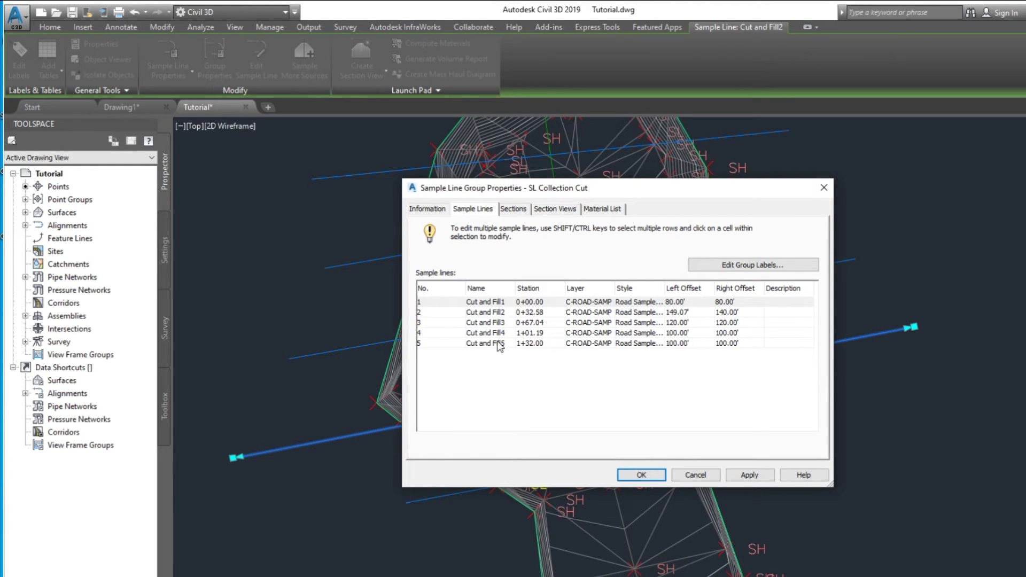
click(751, 265)
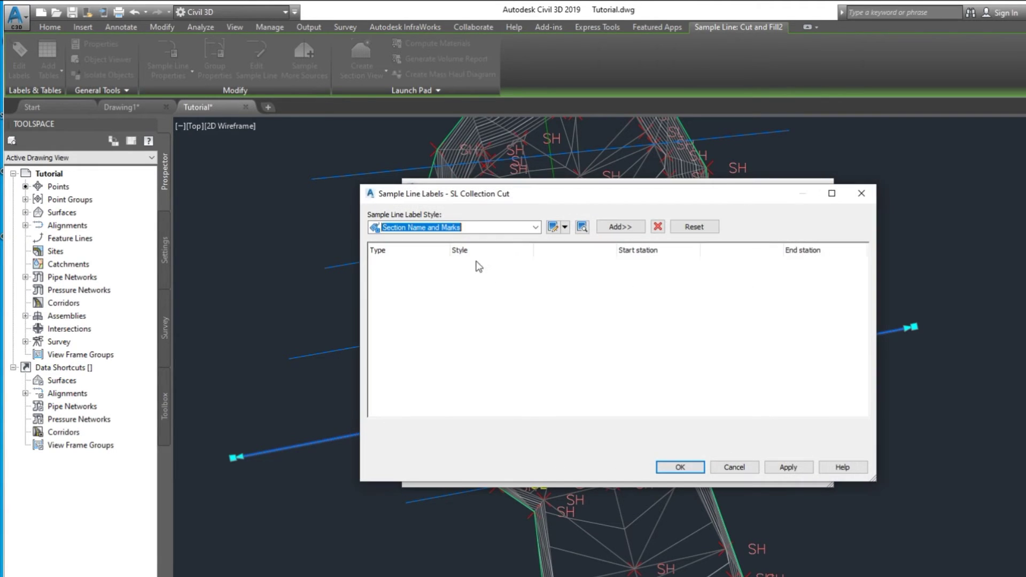
click(458, 230)
click(458, 230)
click(620, 226)
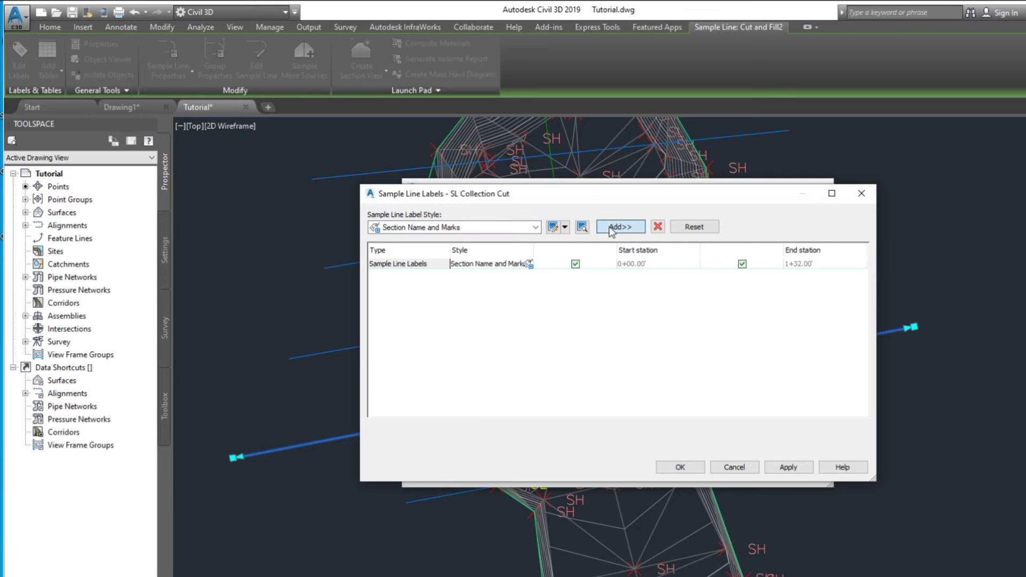
click(788, 467)
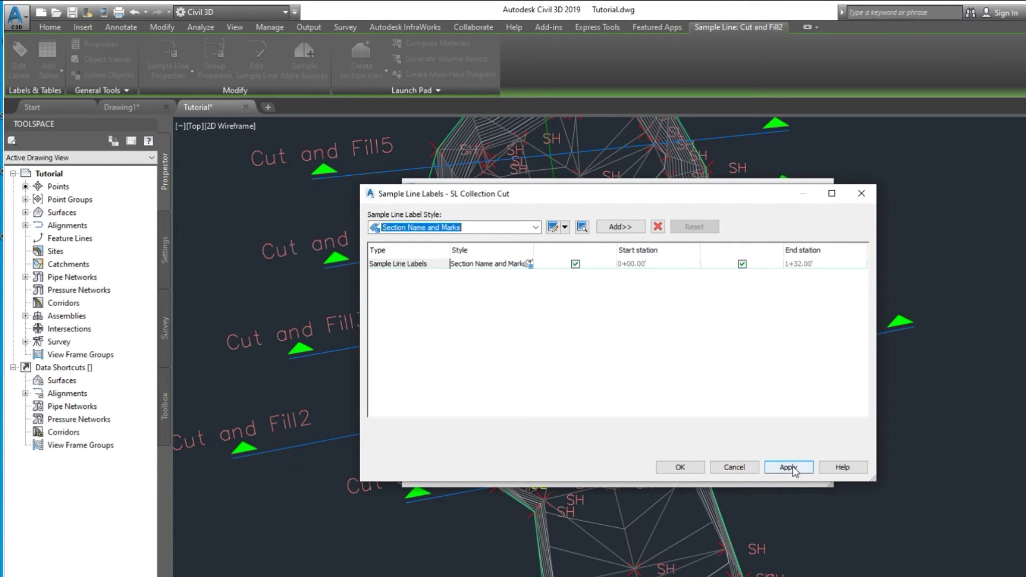
click(680, 467)
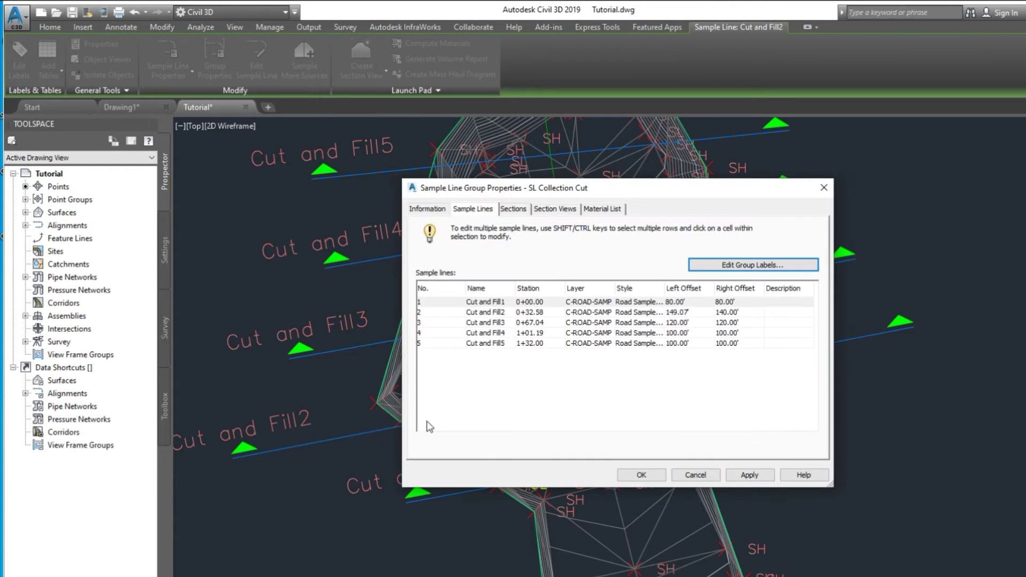
click(648, 478)
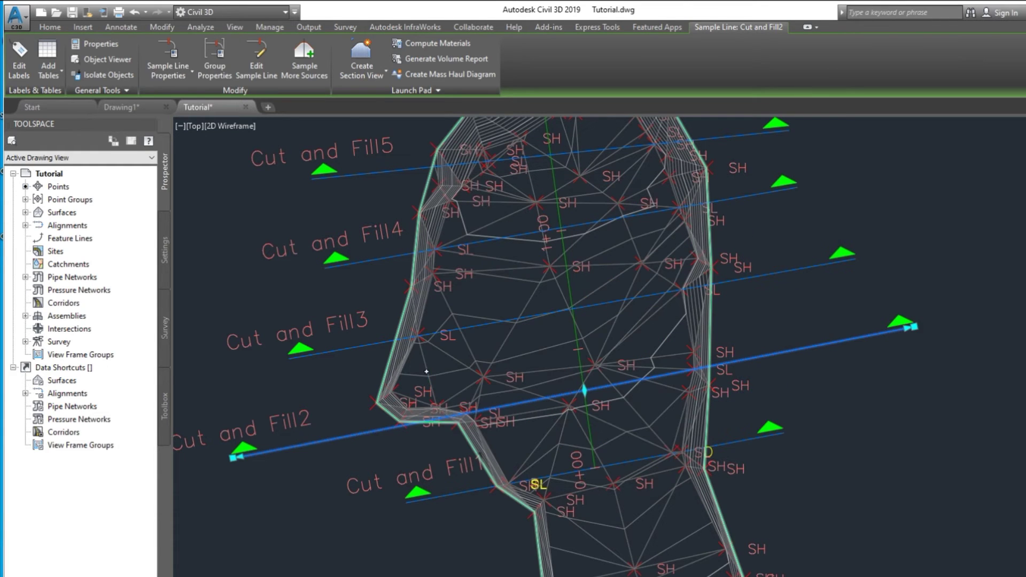
middle_drag(323, 361, 386, 417)
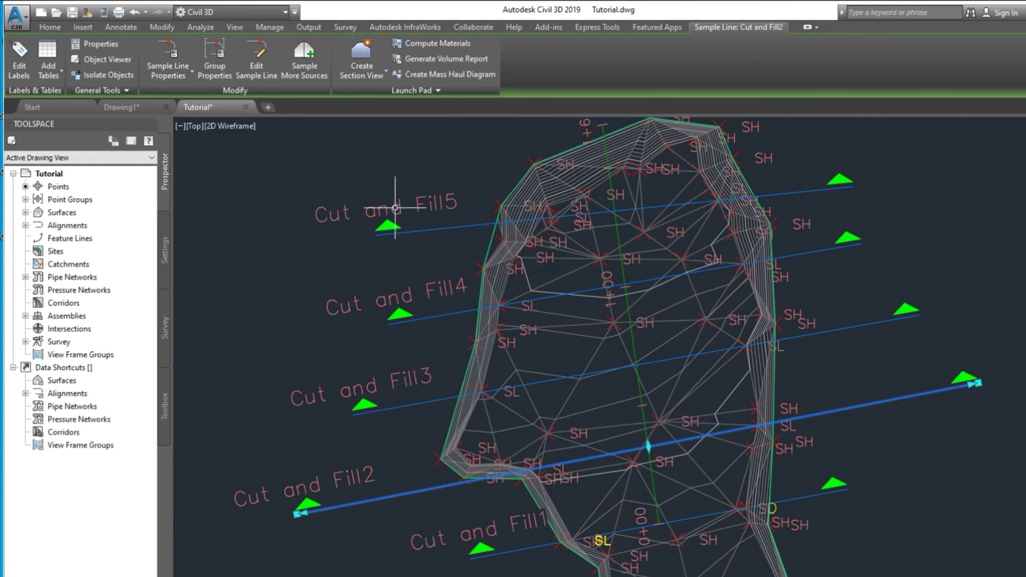
middle_drag(441, 506, 420, 523)
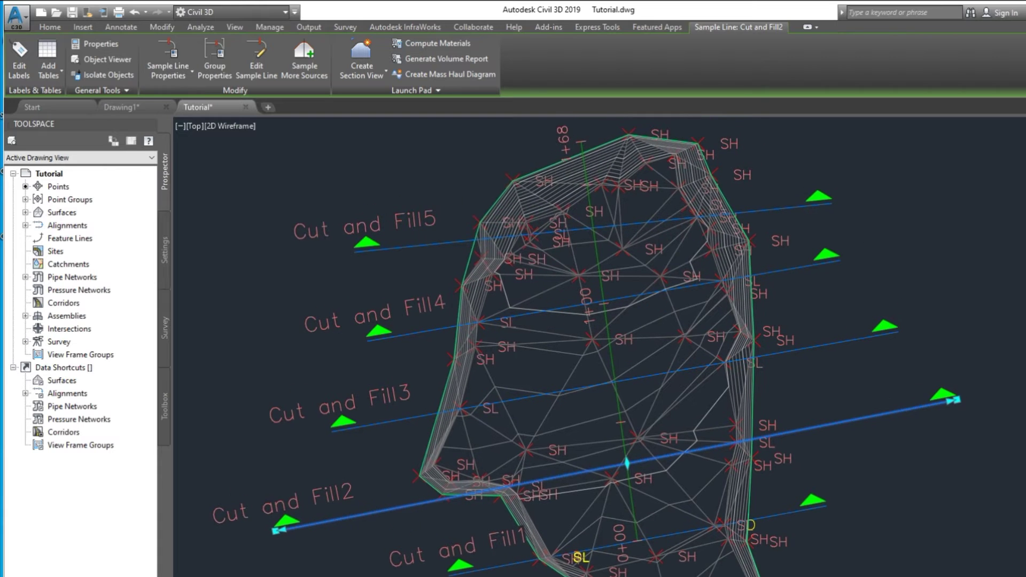
key(Escape)
Open the Section Name and Marks style used by the SL Collection Cut group labels for editing
middle_drag(395, 316, 384, 297)
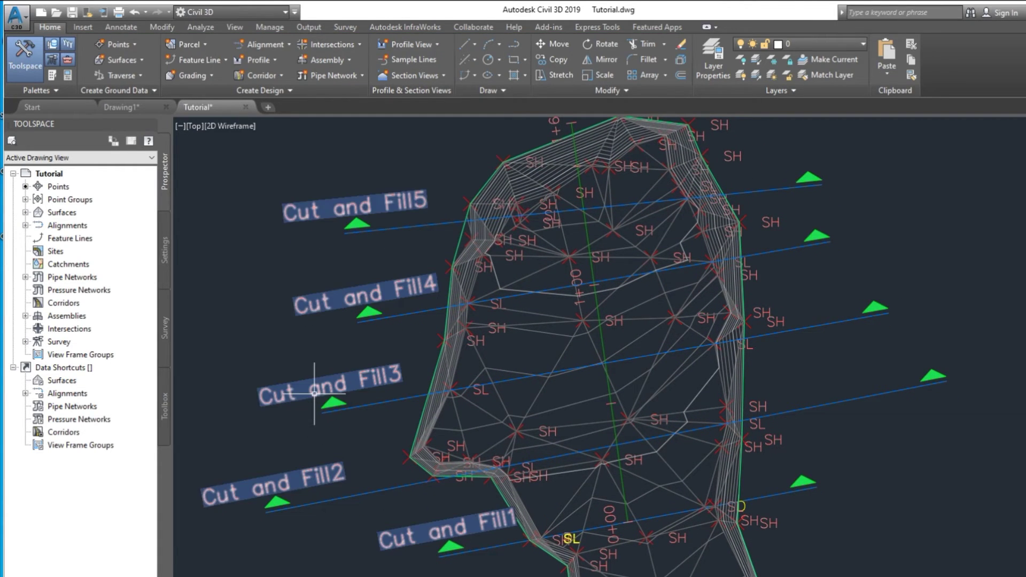
click(366, 400)
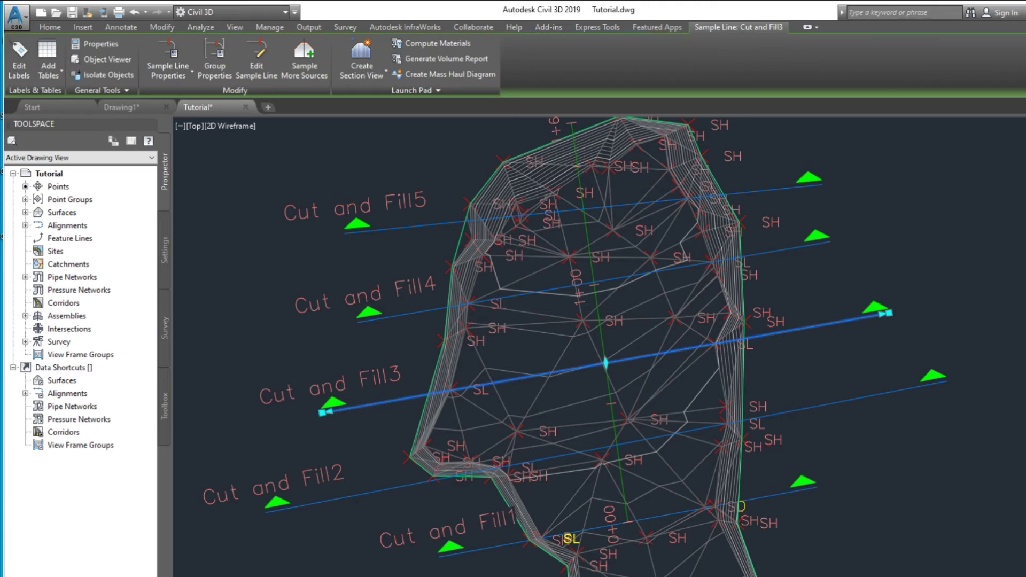
click(214, 59)
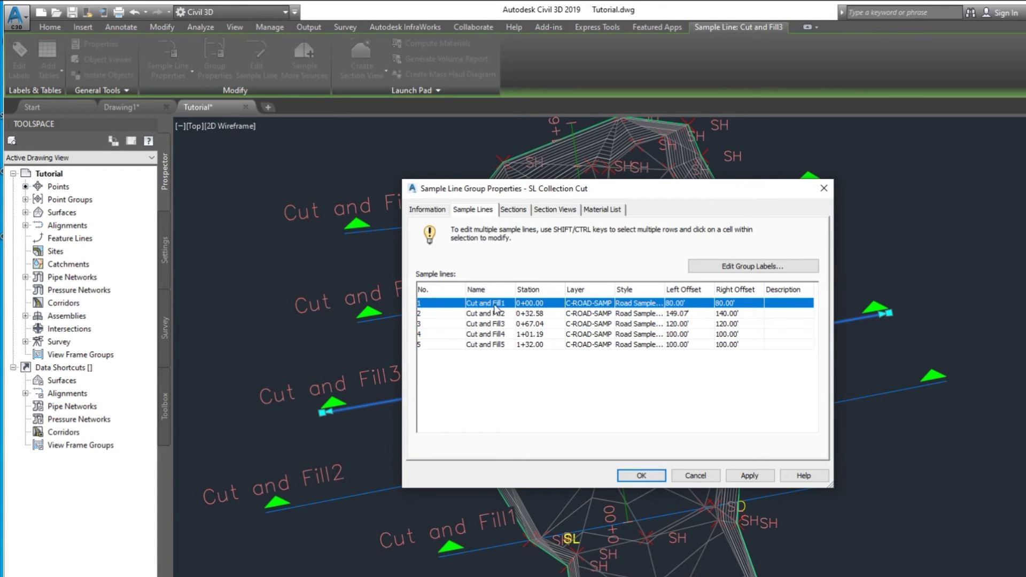
click(747, 267)
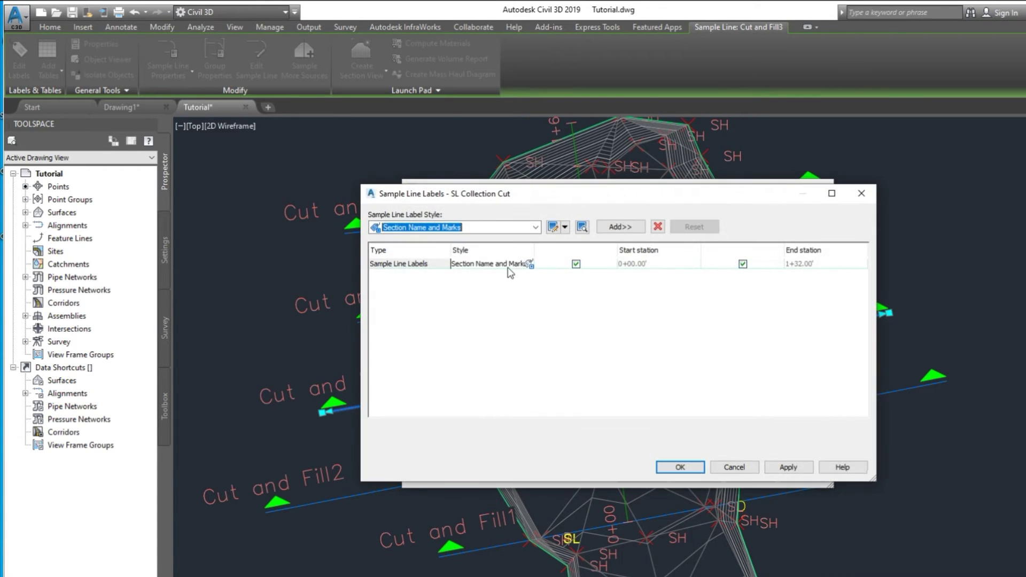
click(412, 264)
click(529, 264)
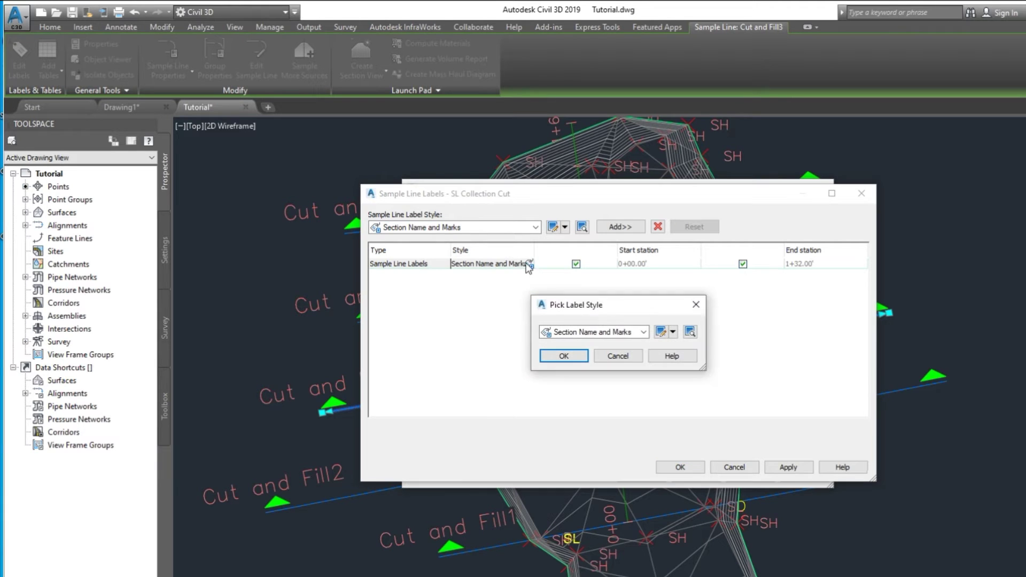
click(661, 332)
Replace the Sample Name component's text contents with the Sample Line Station Value property, keeping the station format at 0.01 precision
click(497, 210)
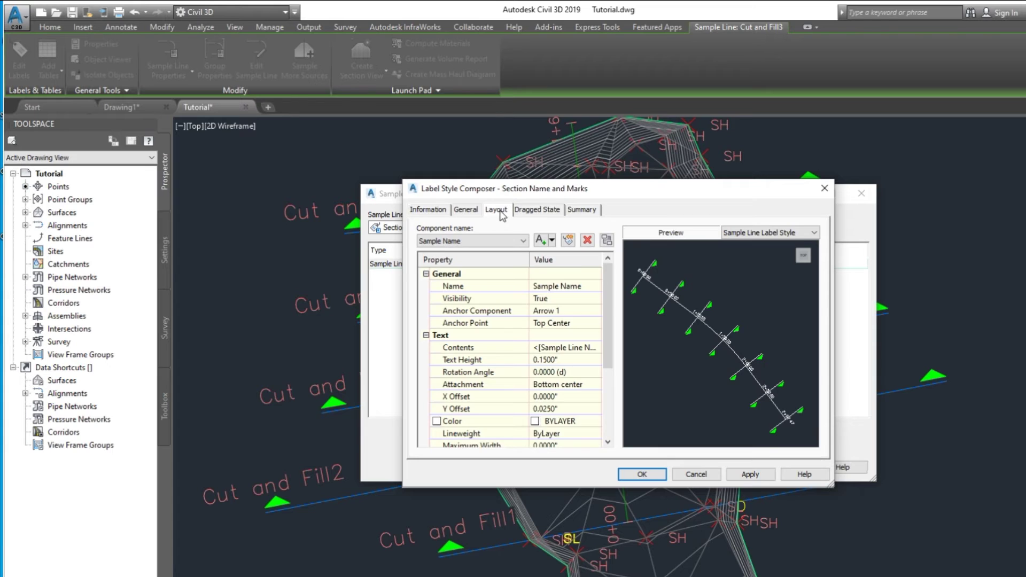
click(593, 352)
click(596, 348)
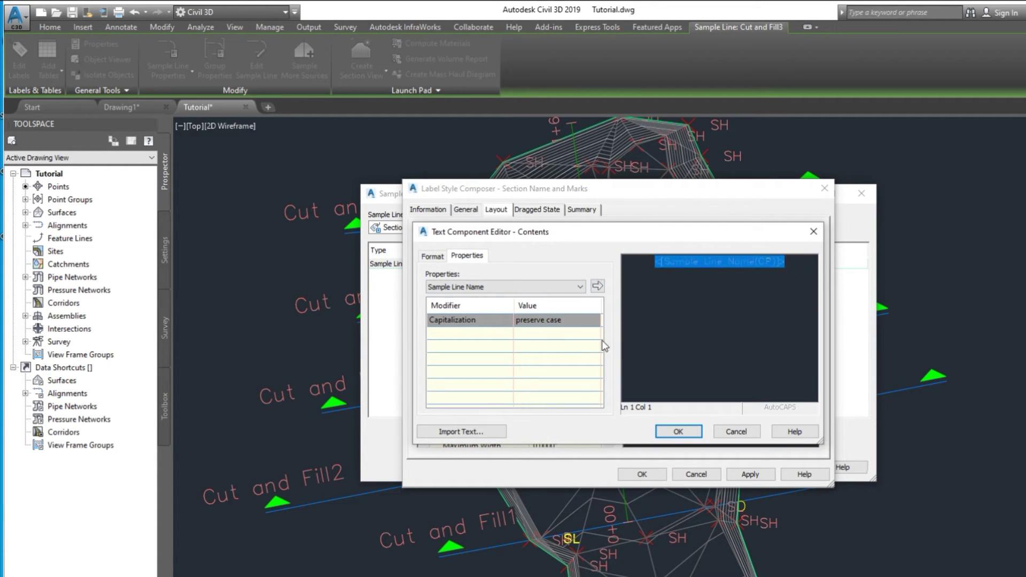
click(511, 287)
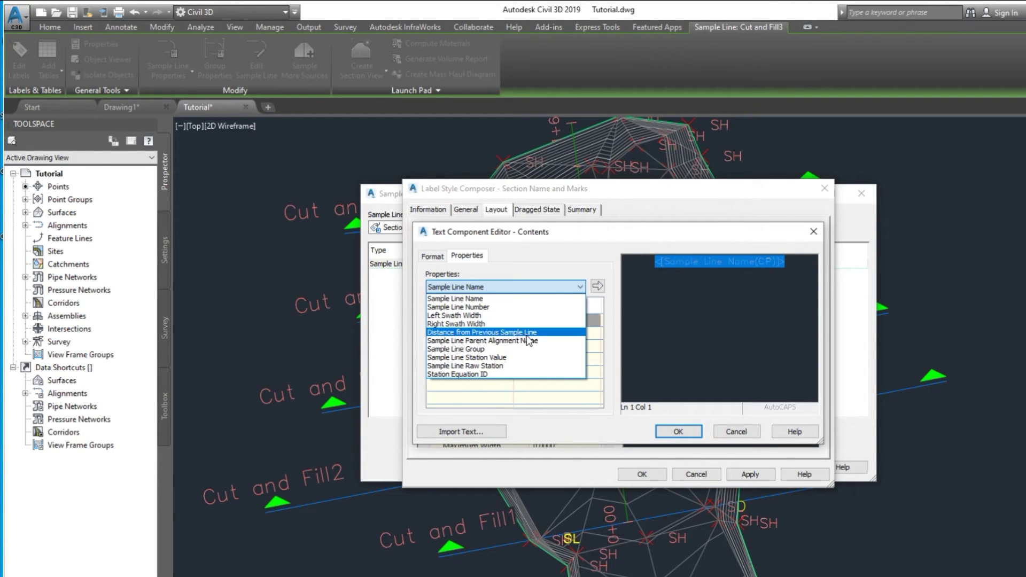
click(510, 358)
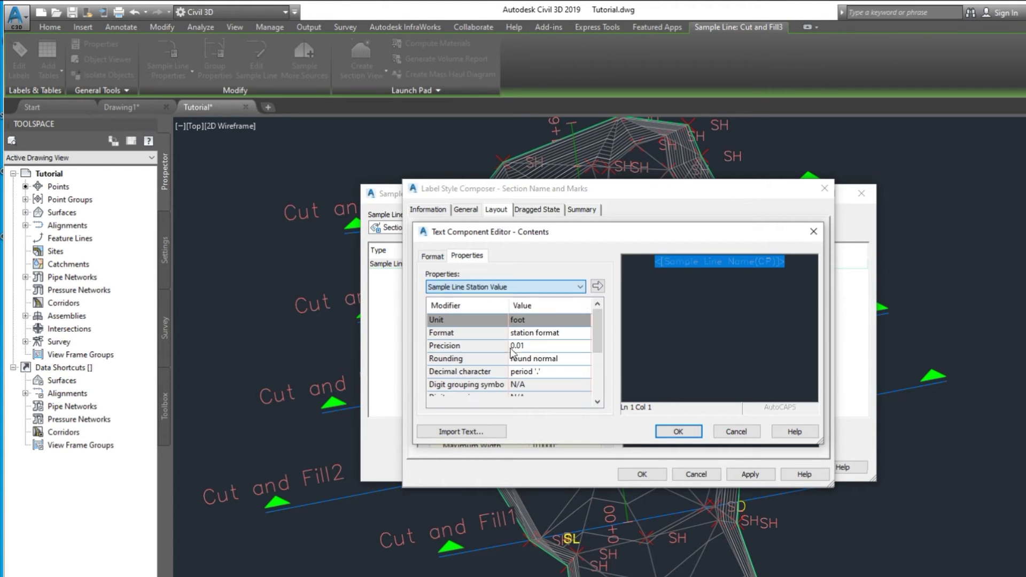
click(598, 286)
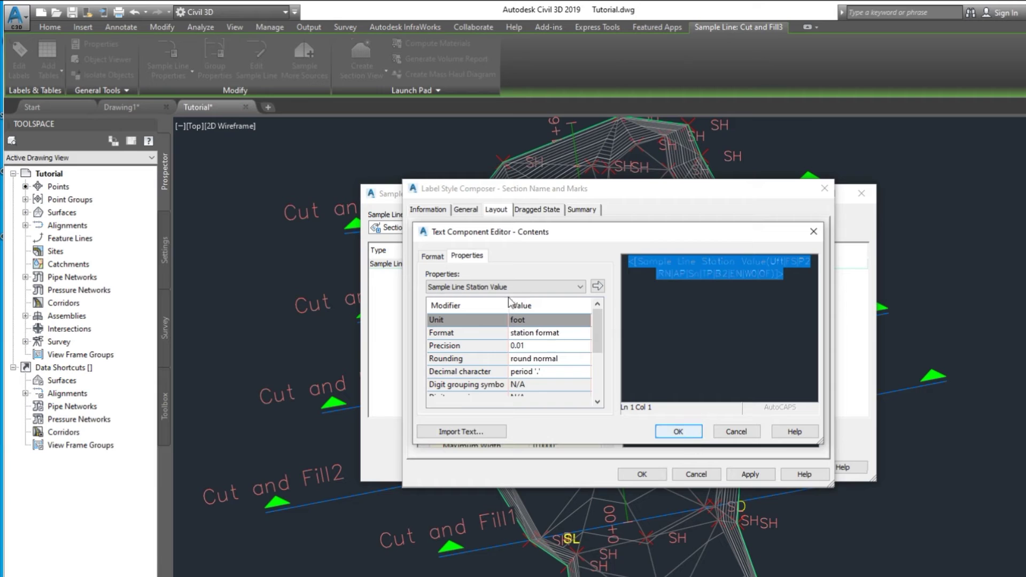
Format the station value label text in the Arial font with the colour Yellow
click(432, 256)
click(484, 341)
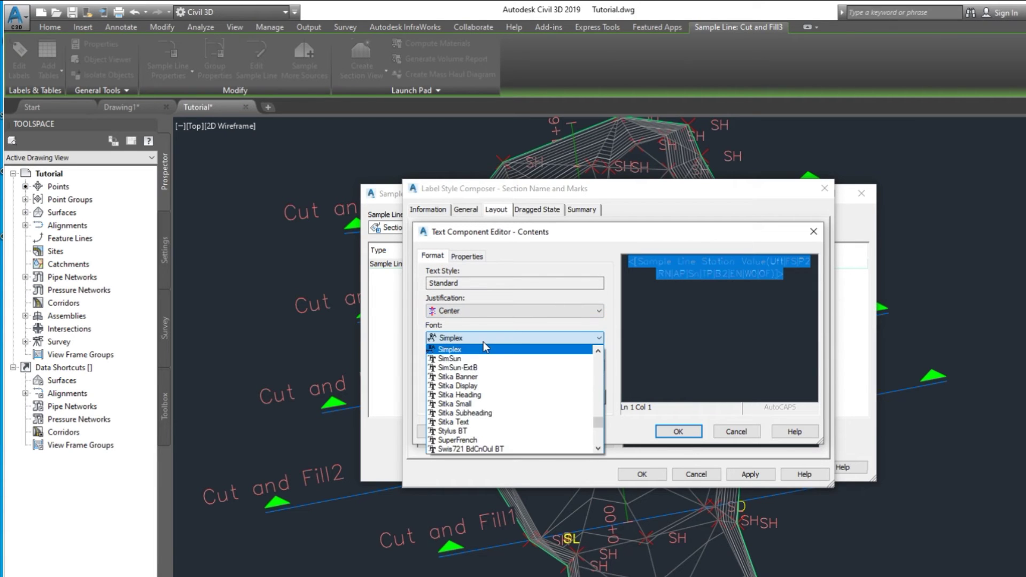
click(483, 341)
click(483, 341)
key(a)
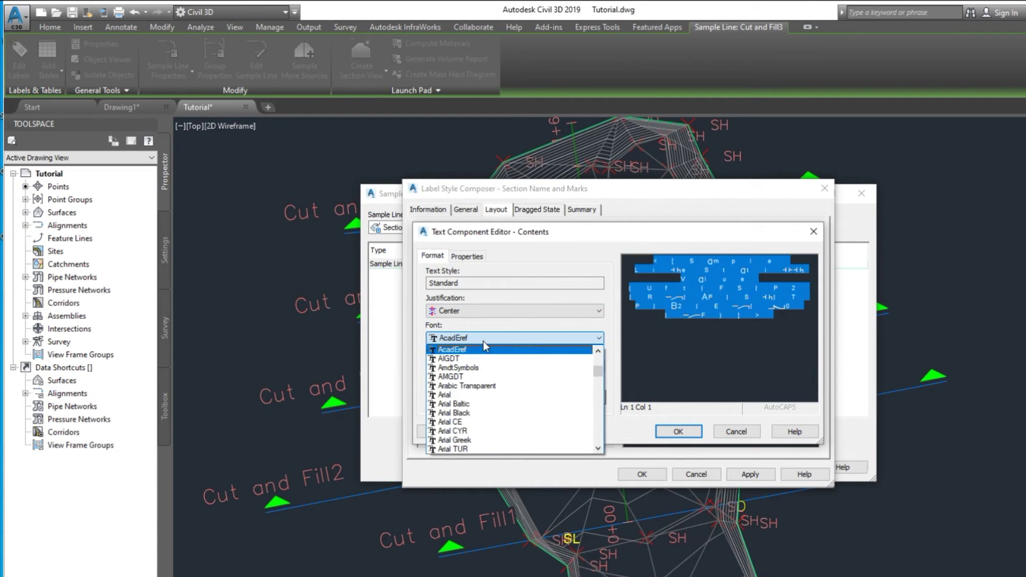
click(464, 396)
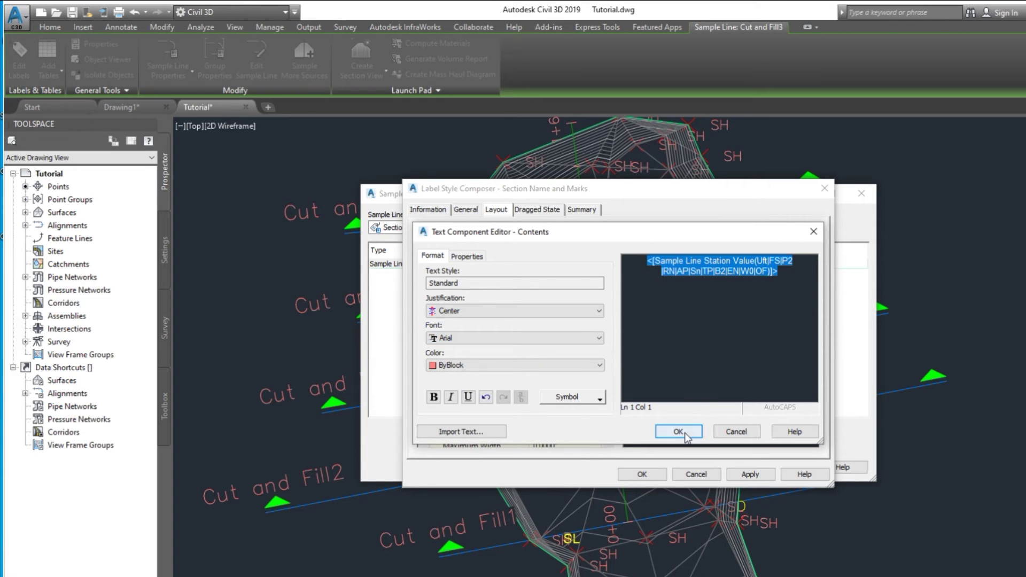
click(512, 367)
click(465, 399)
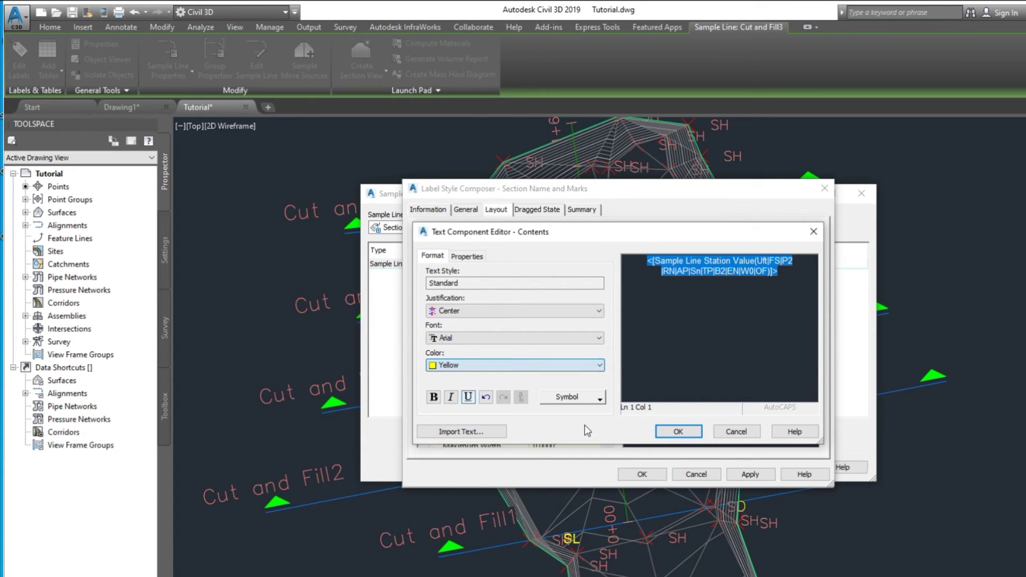
Apply the edited label style to the sample line group's labels, close the group properties and deselect the sample line
click(681, 431)
click(755, 478)
click(646, 475)
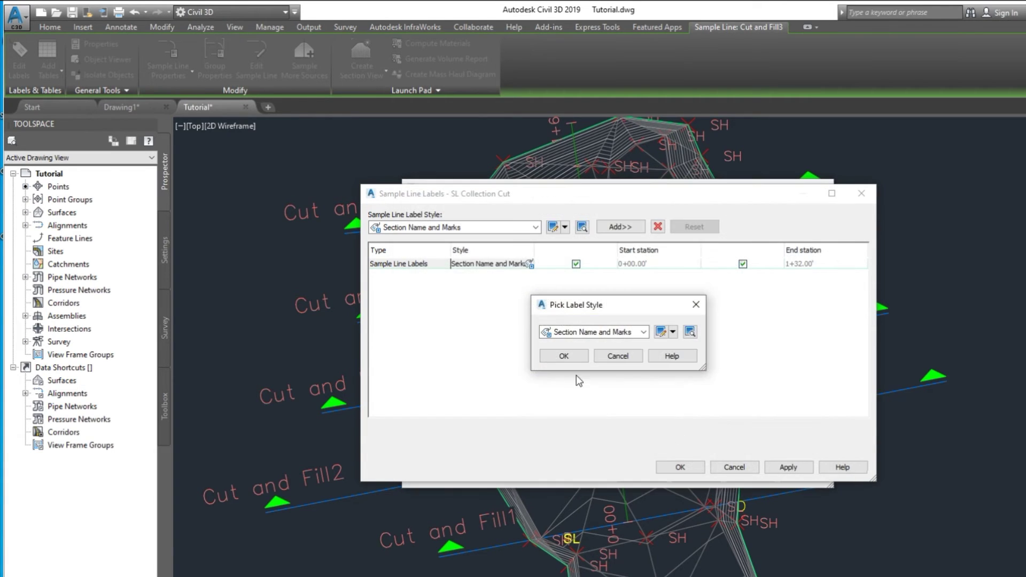
click(566, 357)
click(772, 468)
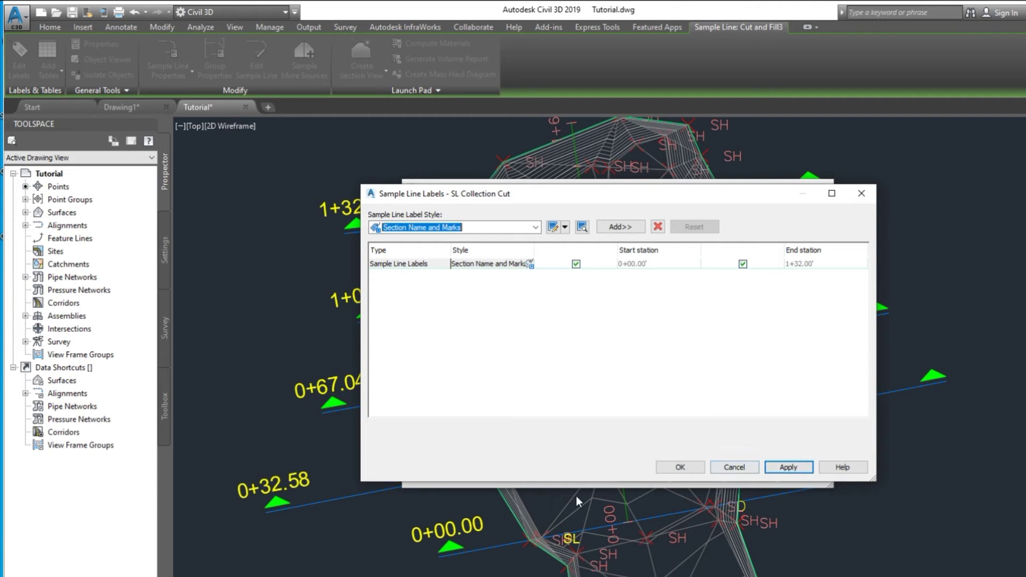
drag(406, 193, 626, 137)
click(902, 411)
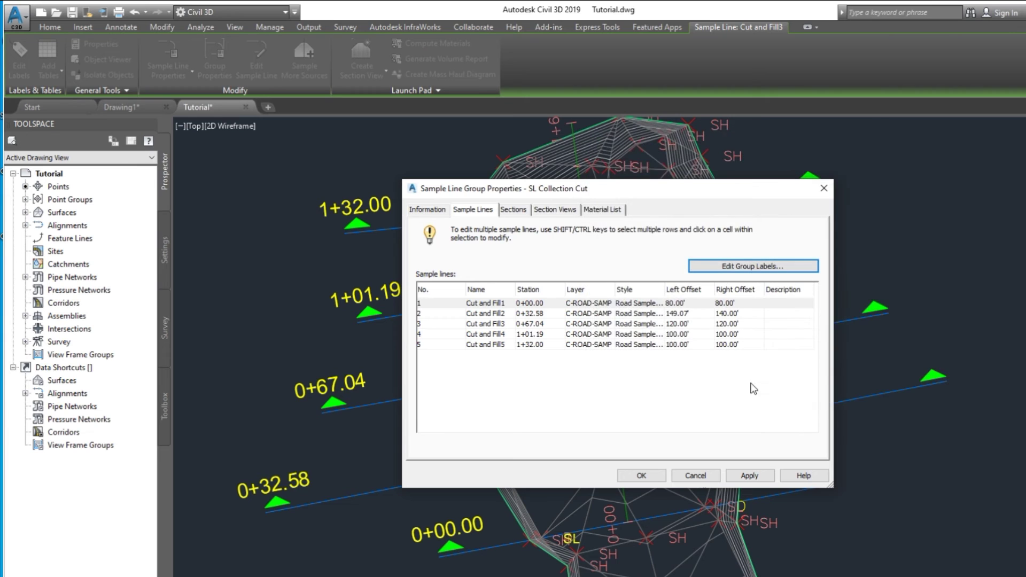
click(641, 476)
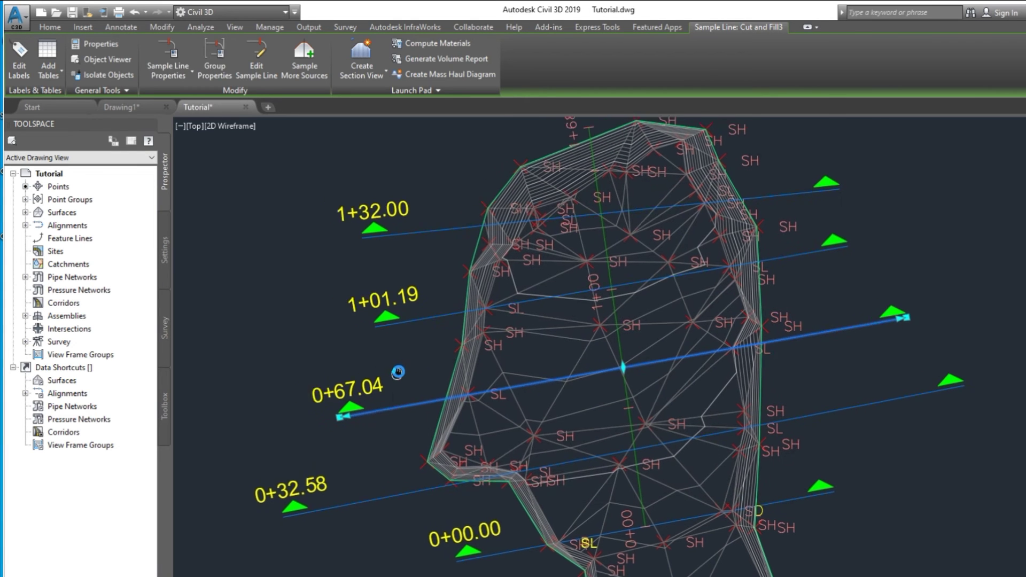
middle_drag(398, 373, 401, 371)
key(Escape)
mouse_move(454, 467)
middle_down()
mouse_move(499, 462)
mouse_move(442, 472)
middle_up()
Start Compute Materials from the sample line at station 1+32.00 for Alignment - 1 and the group SL Collection Cut
click(415, 231)
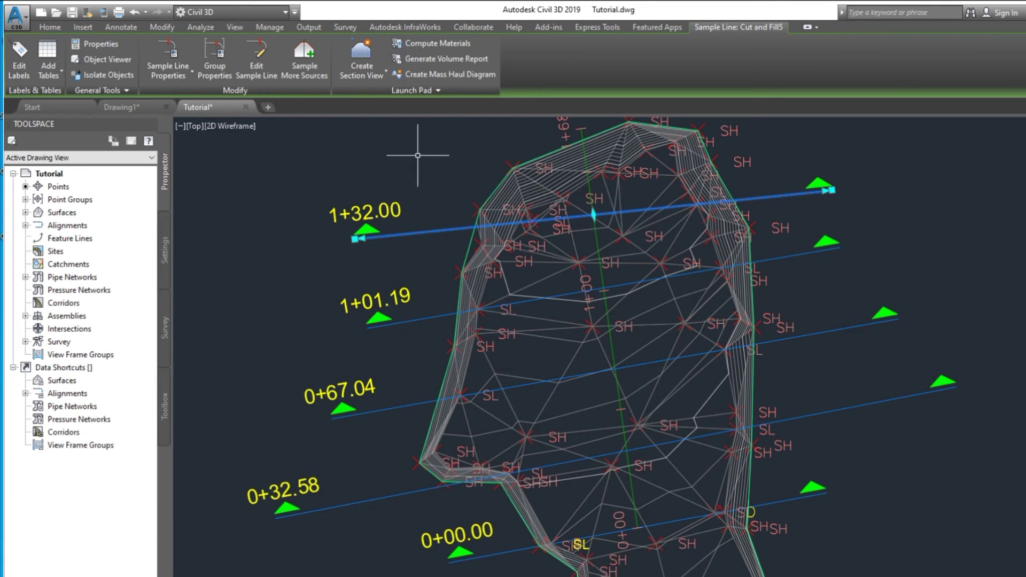
click(430, 47)
click(623, 319)
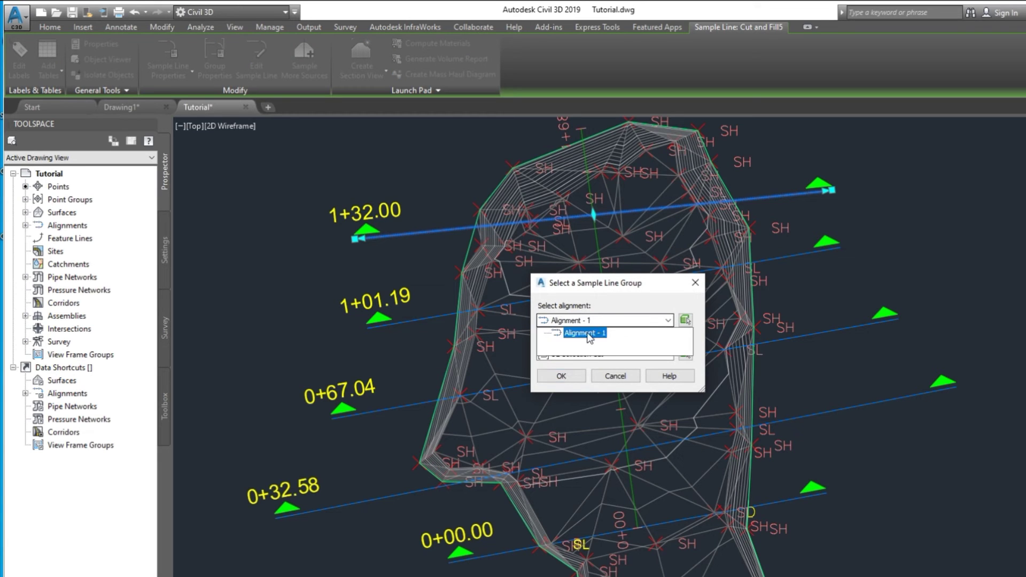
click(588, 333)
click(586, 353)
click(585, 366)
click(561, 377)
Check the cut and fill entries of the existing material list and delete that list
click(420, 289)
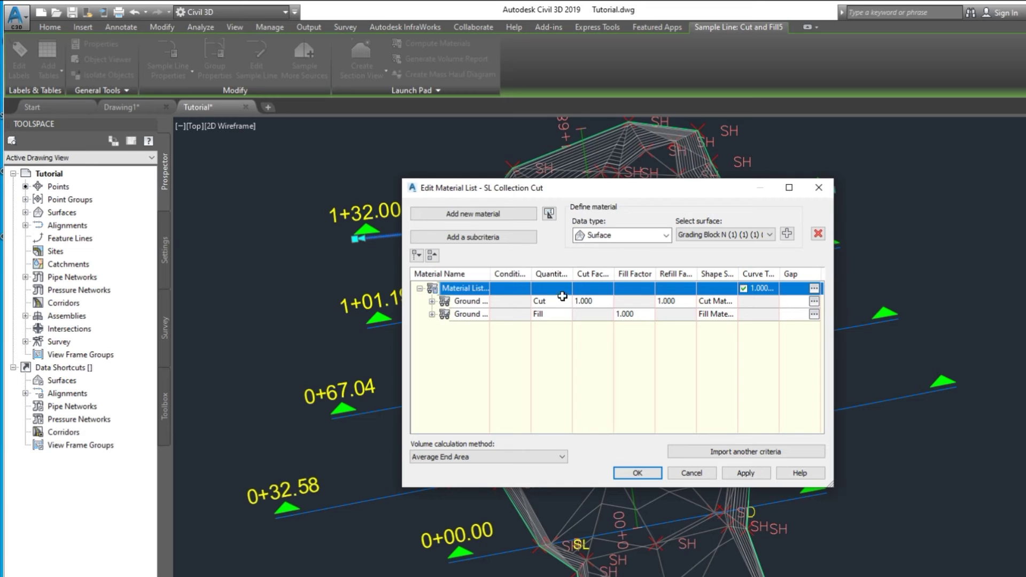
click(432, 302)
click(431, 341)
click(816, 236)
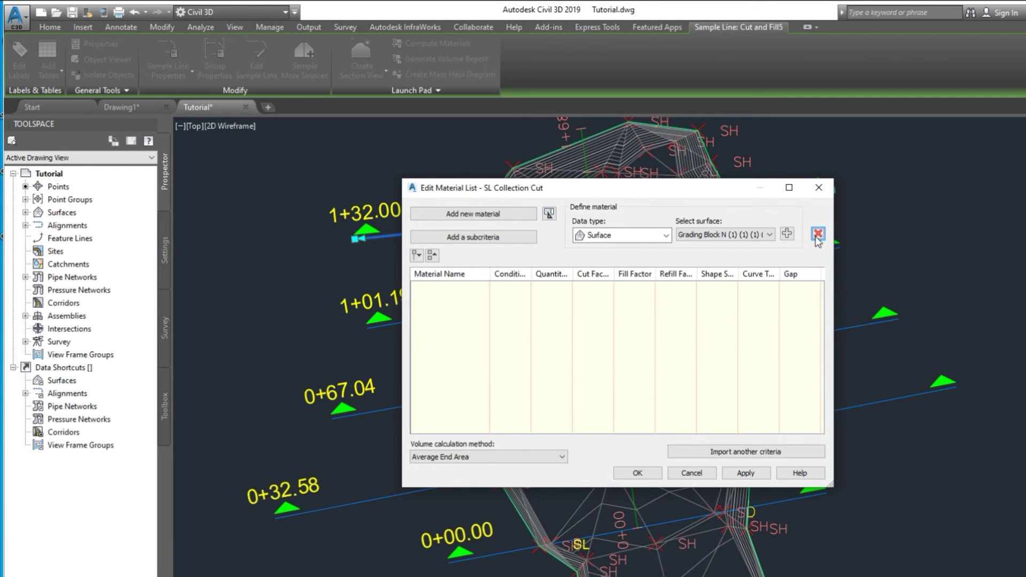
Import the Cut and Fill criteria, mapping EG to Existing SliceSurface and DATUM to Grading Block N (1) (1) (1) (1)
click(746, 454)
click(564, 357)
click(634, 281)
click(628, 294)
click(631, 321)
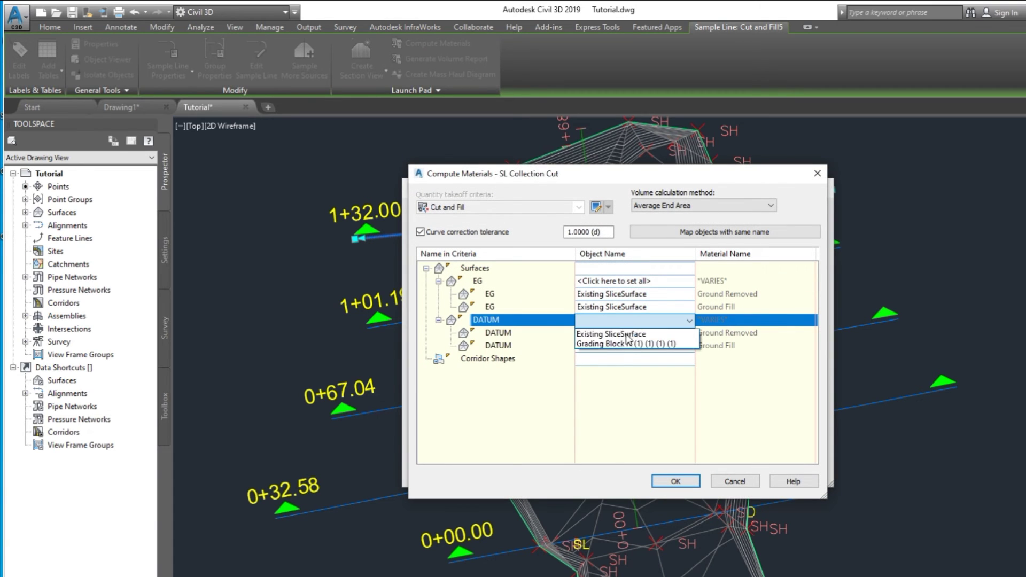
click(620, 344)
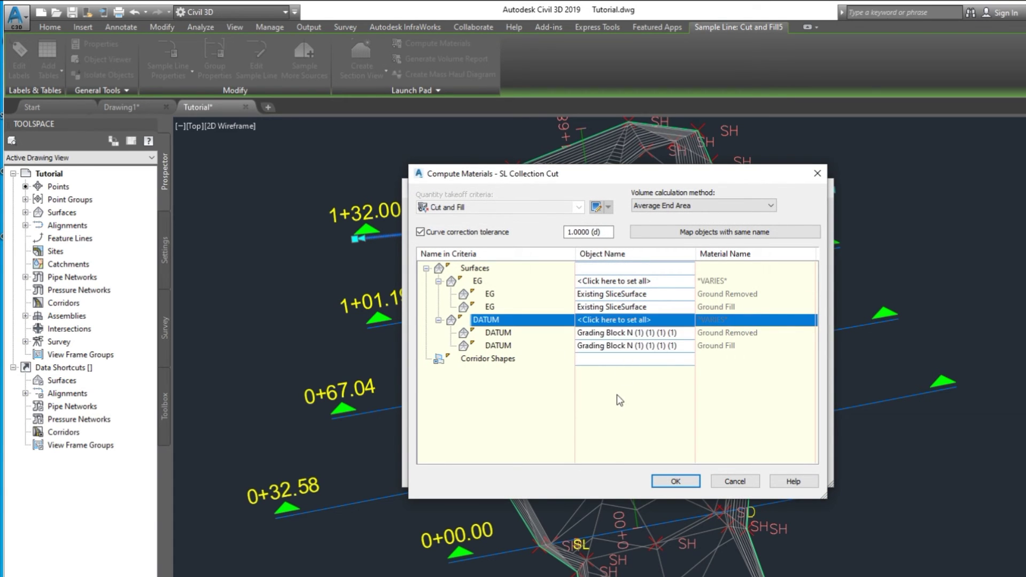
click(675, 483)
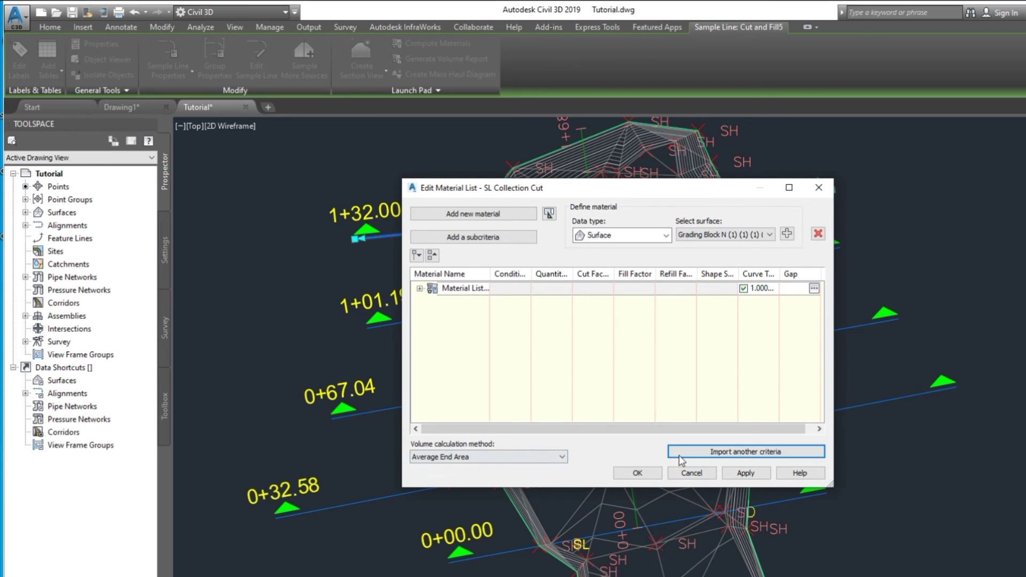
Apply the edited material list for SL Collection Cut and start Create Multiple Section Views from the sample line
click(743, 474)
click(638, 473)
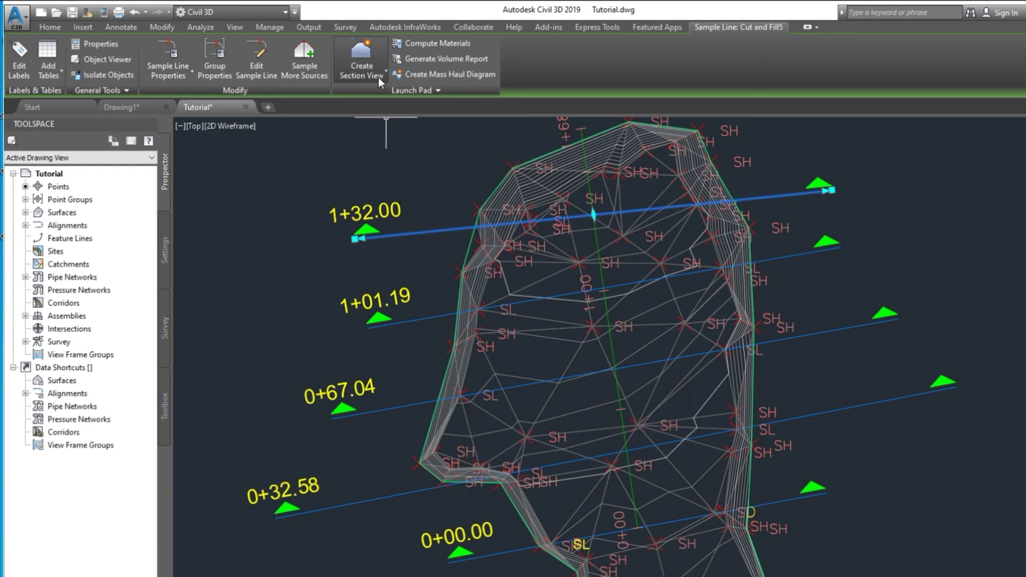
click(379, 77)
click(390, 116)
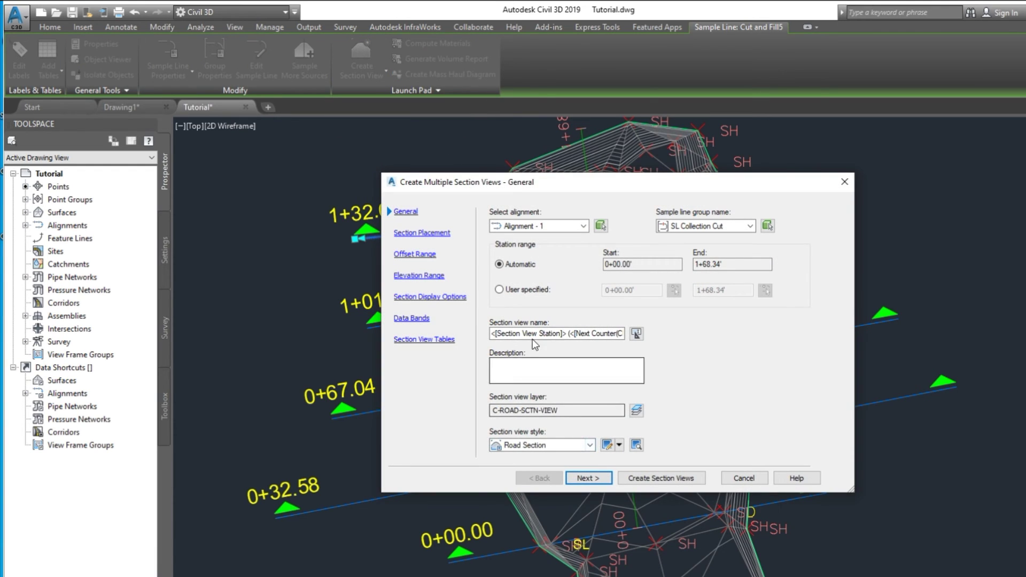
Keep the section view settings for Alignment - 1 with Production placement, and add a Total Volume table in the Basic style
click(597, 480)
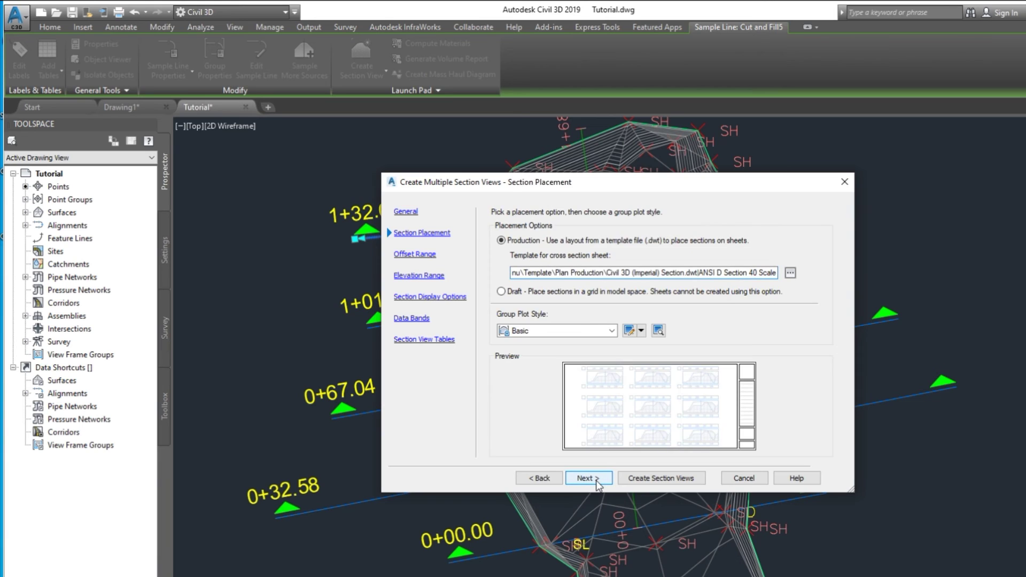
click(597, 480)
click(597, 480)
click(596, 480)
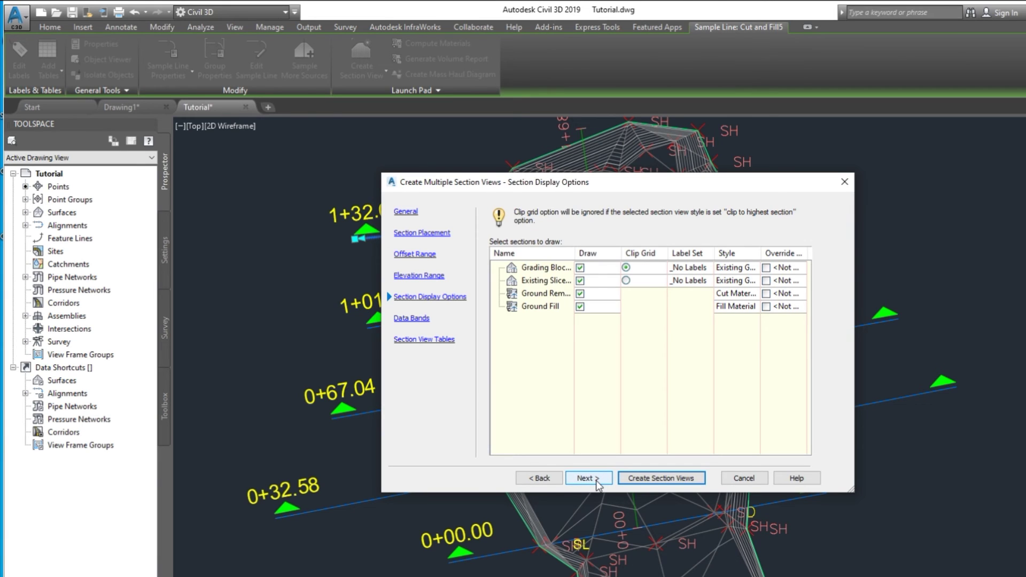
click(597, 480)
click(597, 480)
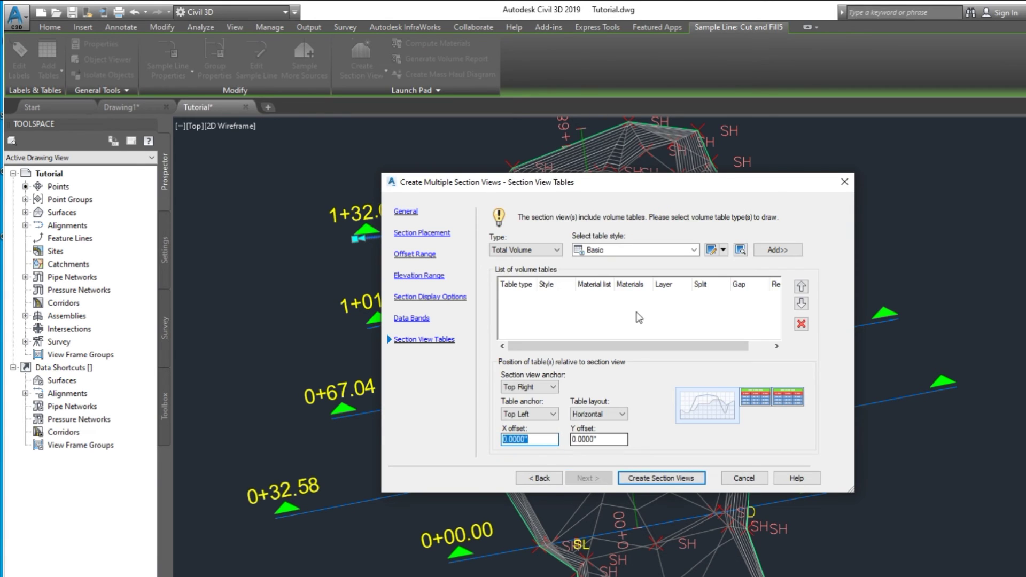
click(775, 253)
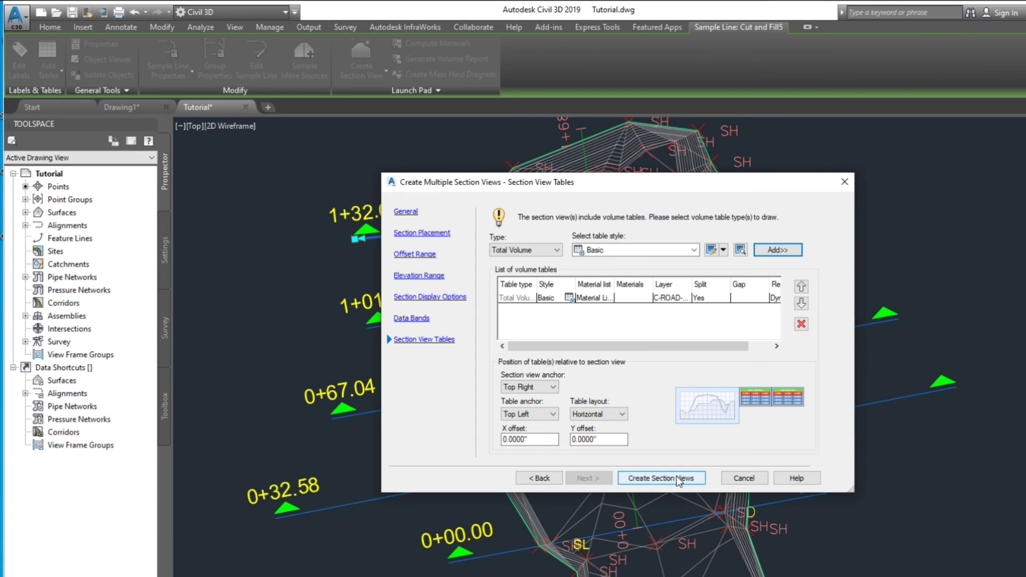
Create the section views and place their origin in the empty area above the surface, beyond points CP1 and CP2
scroll(433, 441, down, 5)
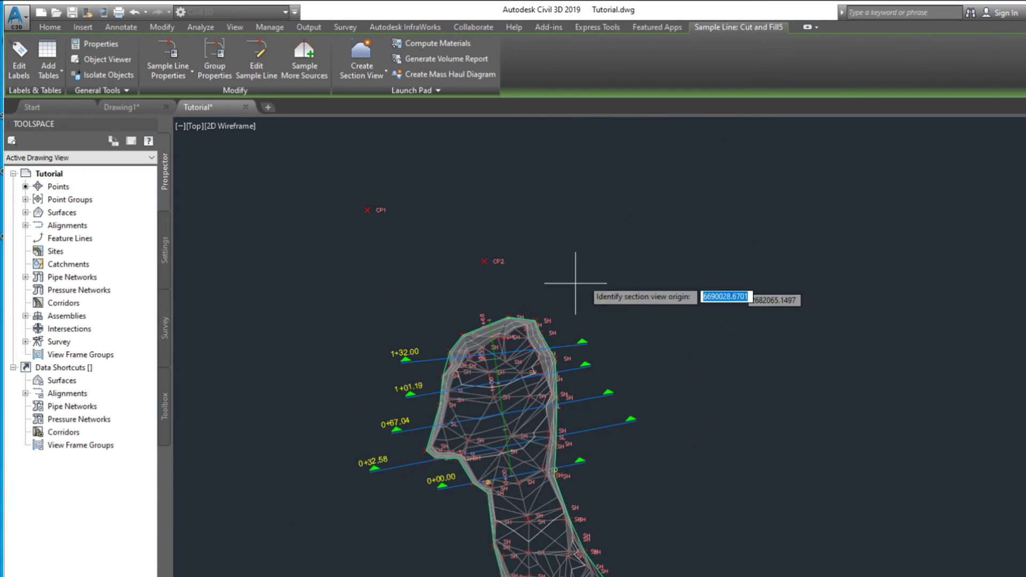
middle_drag(694, 208, 631, 441)
click(721, 154)
Examine the created section views and the total volume tables beside them for the sample line stations
scroll(583, 374, down, 4)
scroll(517, 472, up, 3)
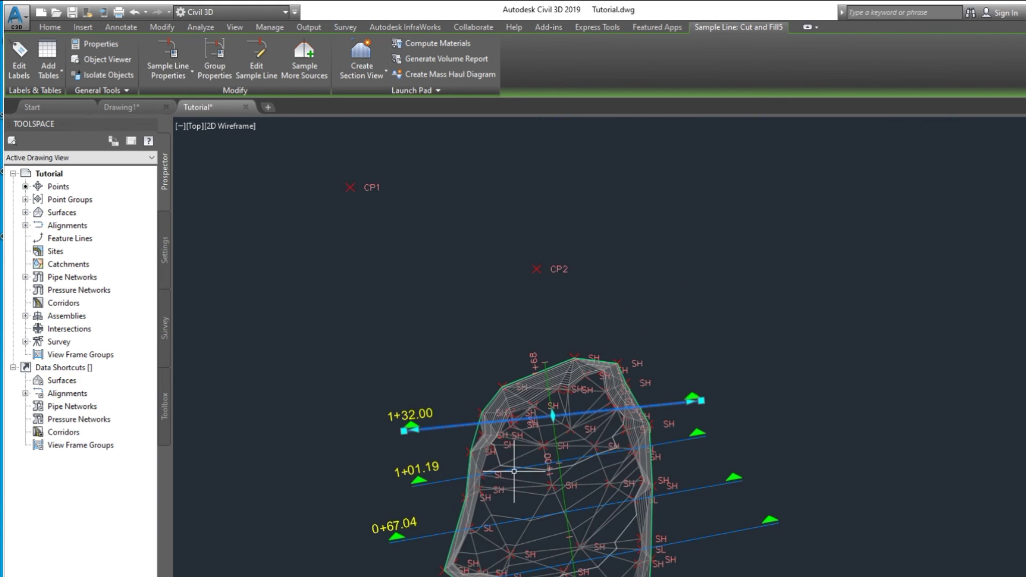
scroll(520, 465, down, 1)
scroll(459, 485, up, 1)
scroll(458, 486, down, 2)
middle_drag(718, 276, 503, 551)
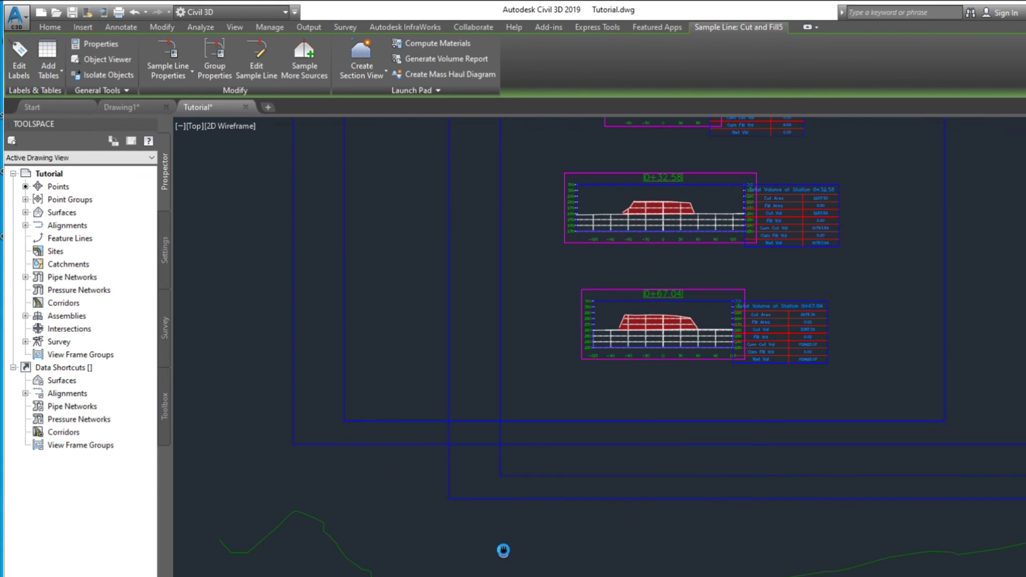
scroll(680, 228, up, 3)
middle_drag(680, 228, 593, 461)
scroll(605, 399, down, 2)
scroll(834, 435, up, 2)
scroll(786, 404, down, 3)
Set the surface style of Grading Block N (1) (1) (1) (1) to Contours and Triangles
click(109, 239)
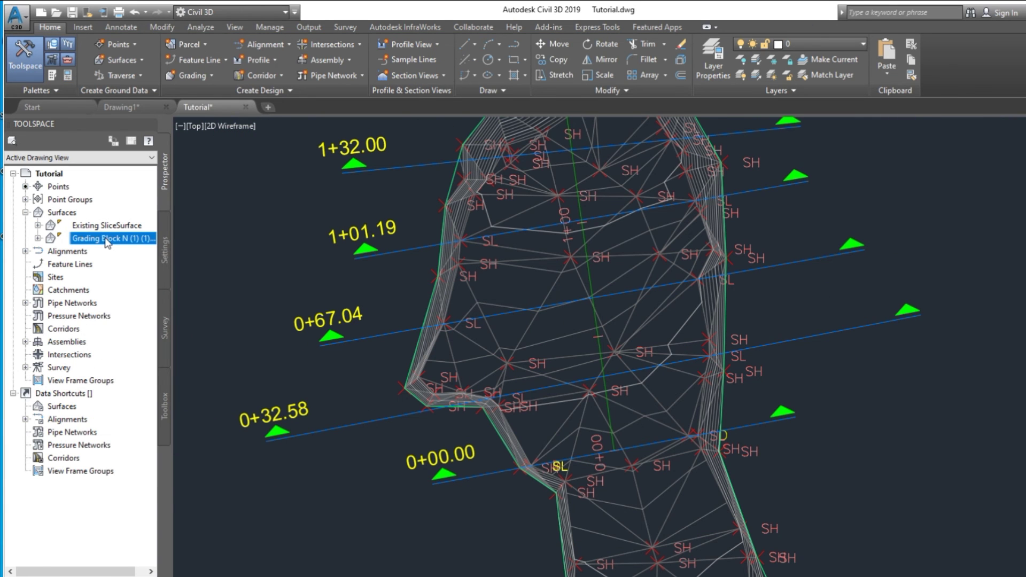
right_click(110, 239)
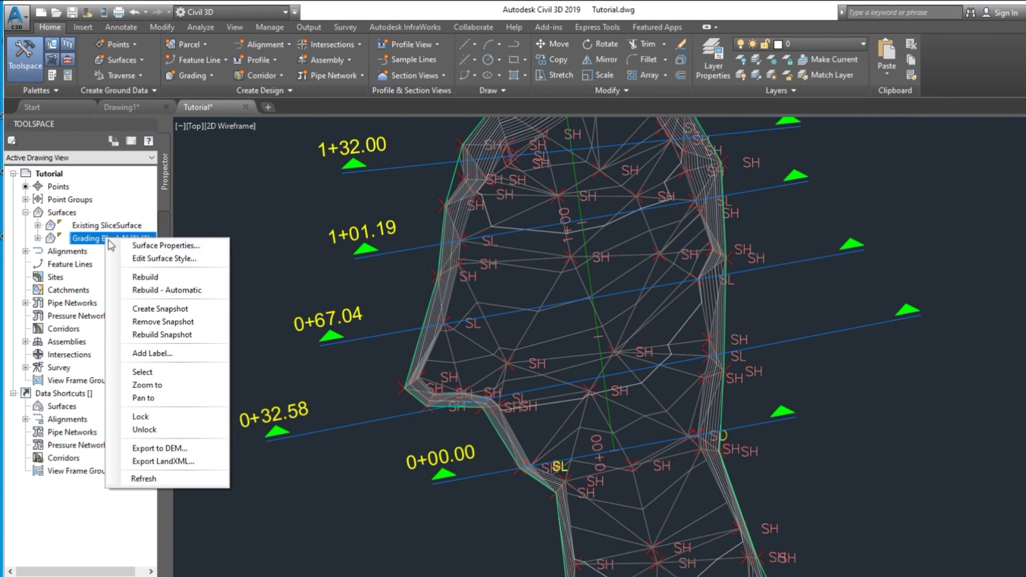
click(170, 246)
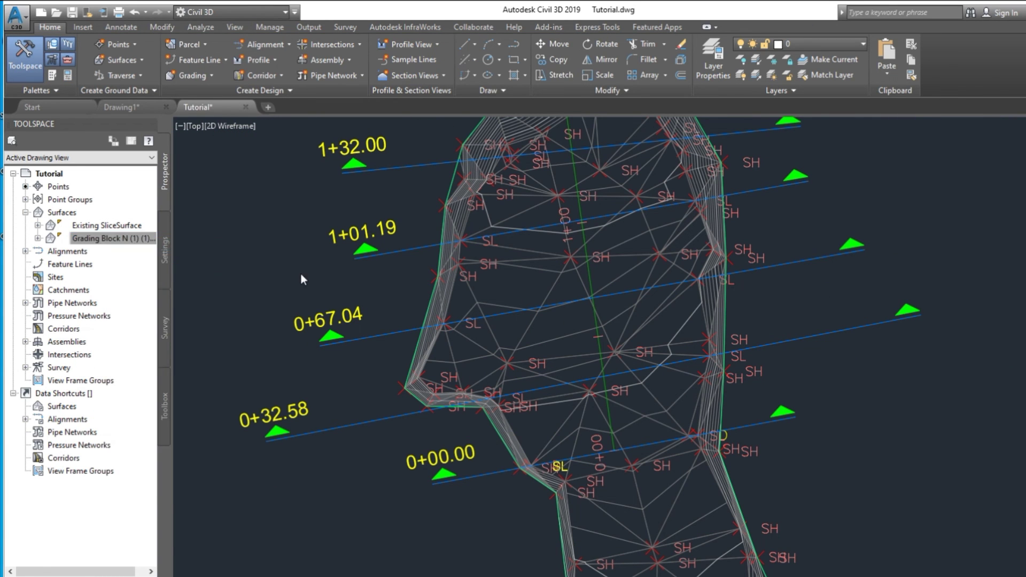
click(505, 343)
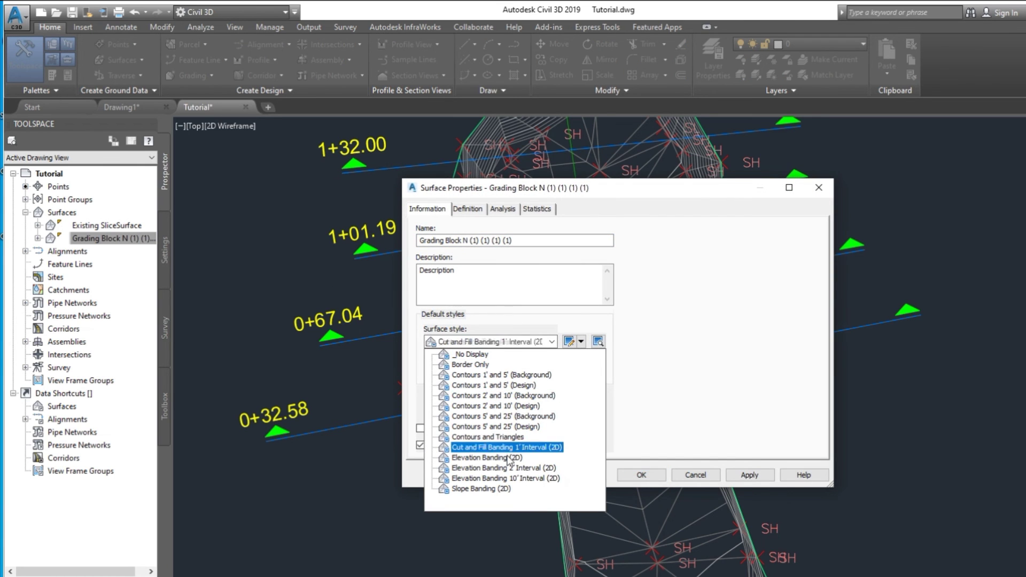
click(508, 437)
click(642, 475)
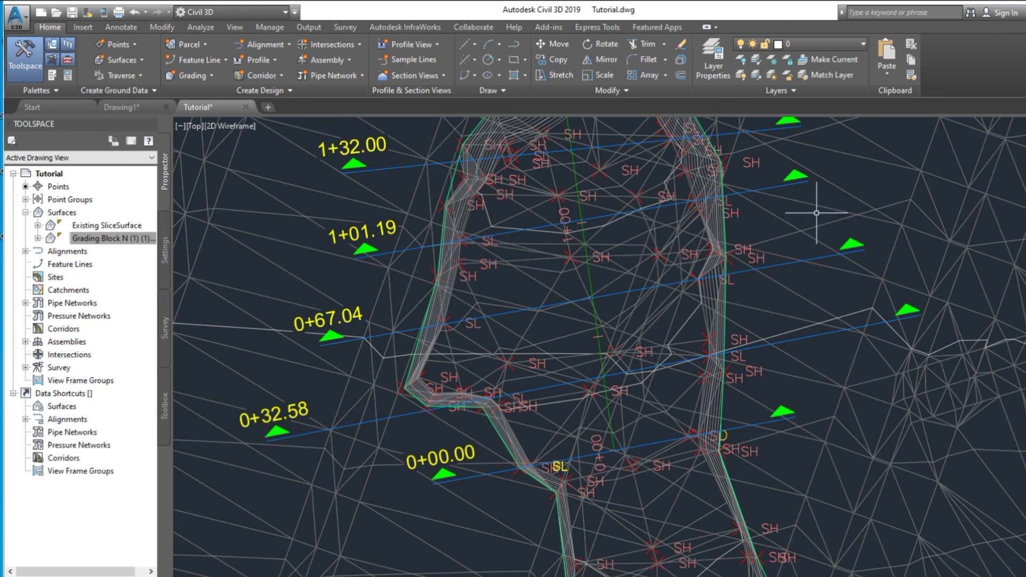
key(Escape)
middle_drag(430, 344, 428, 369)
Set the surface style of Grading Block N (1) (1) (1) (1) to _No Display and apply it
right_click(109, 240)
click(160, 249)
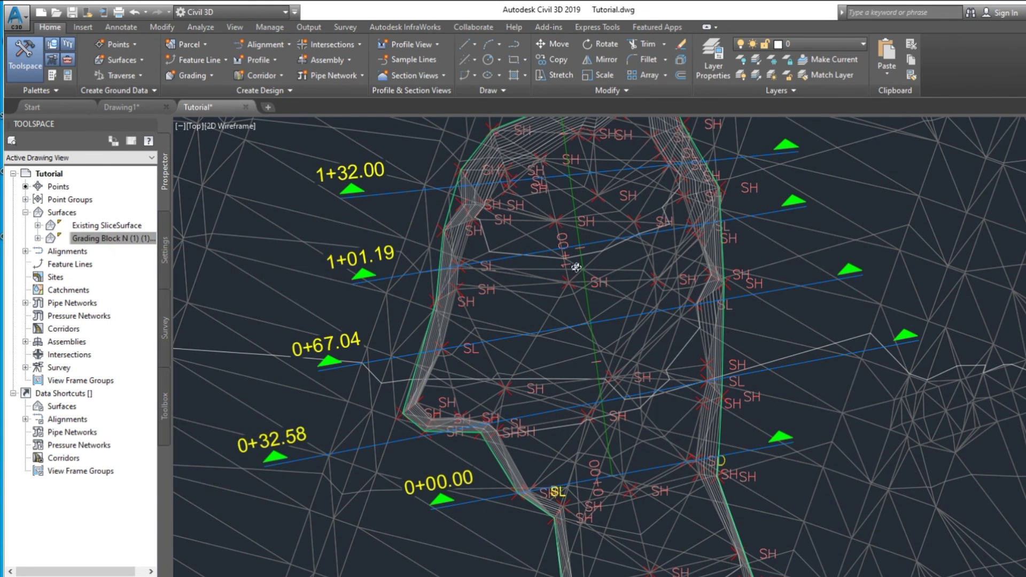
click(507, 346)
click(477, 355)
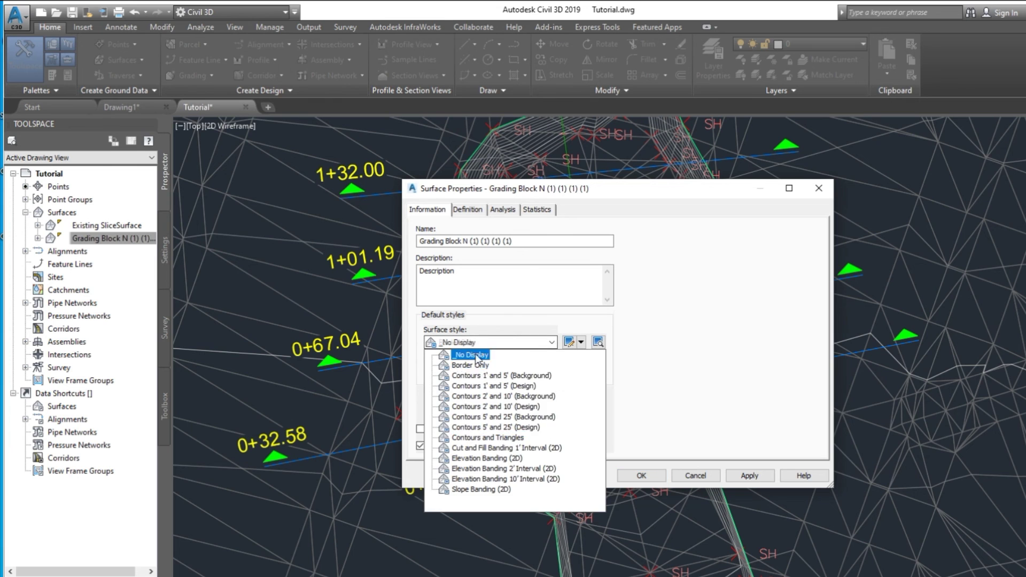
click(754, 476)
click(645, 480)
mouse_move(505, 387)
middle_down()
mouse_move(449, 455)
mouse_move(447, 442)
middle_up()
middle_drag(650, 411, 704, 410)
middle_drag(851, 303, 861, 316)
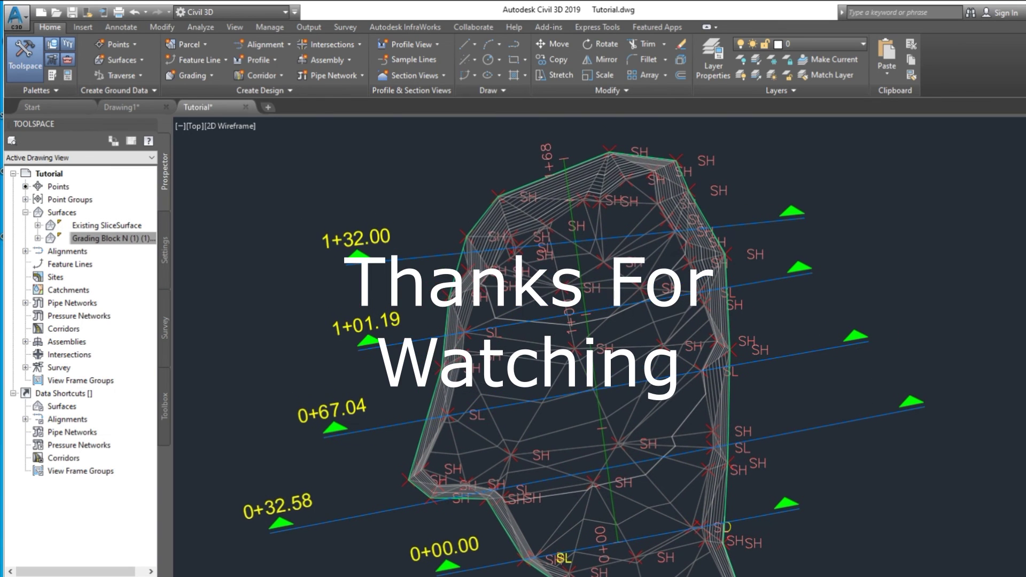